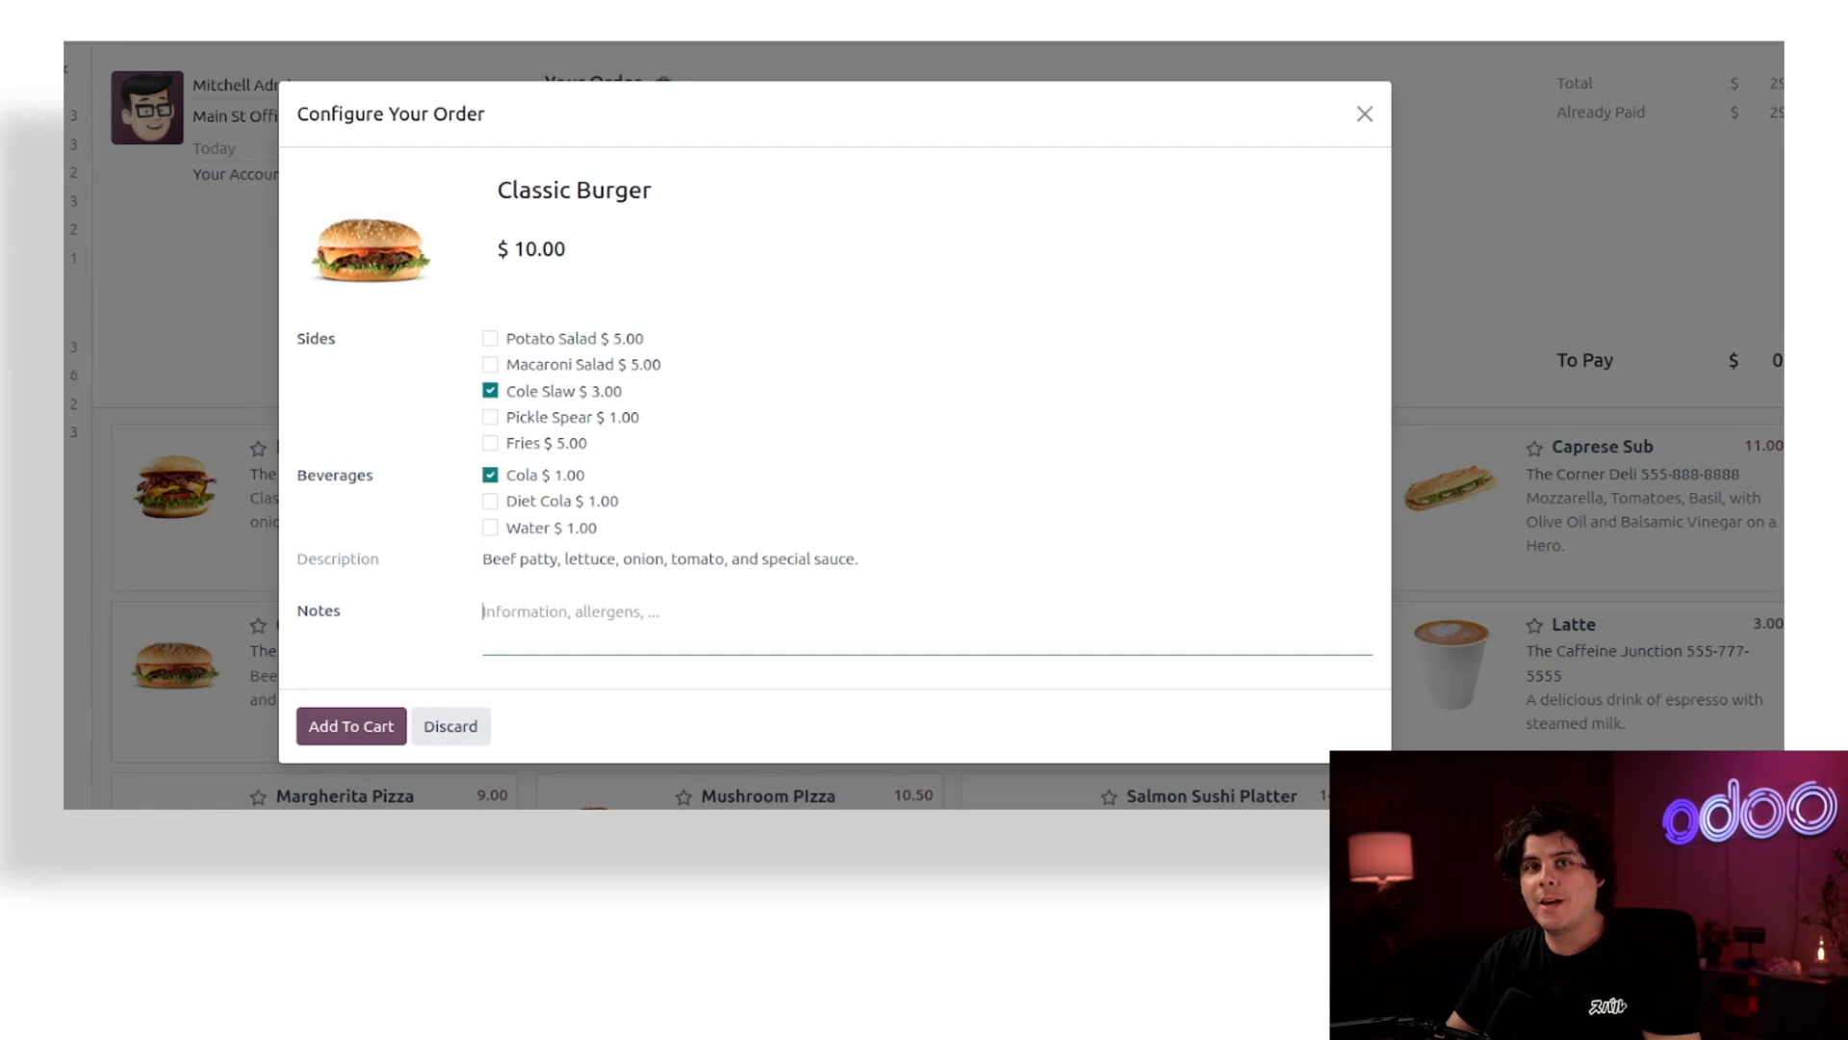
Enter the order note "Can you please cook the burgers medium-rare?" for the Classic Burger.
text(Can you please cook the burgers medium-rare?)
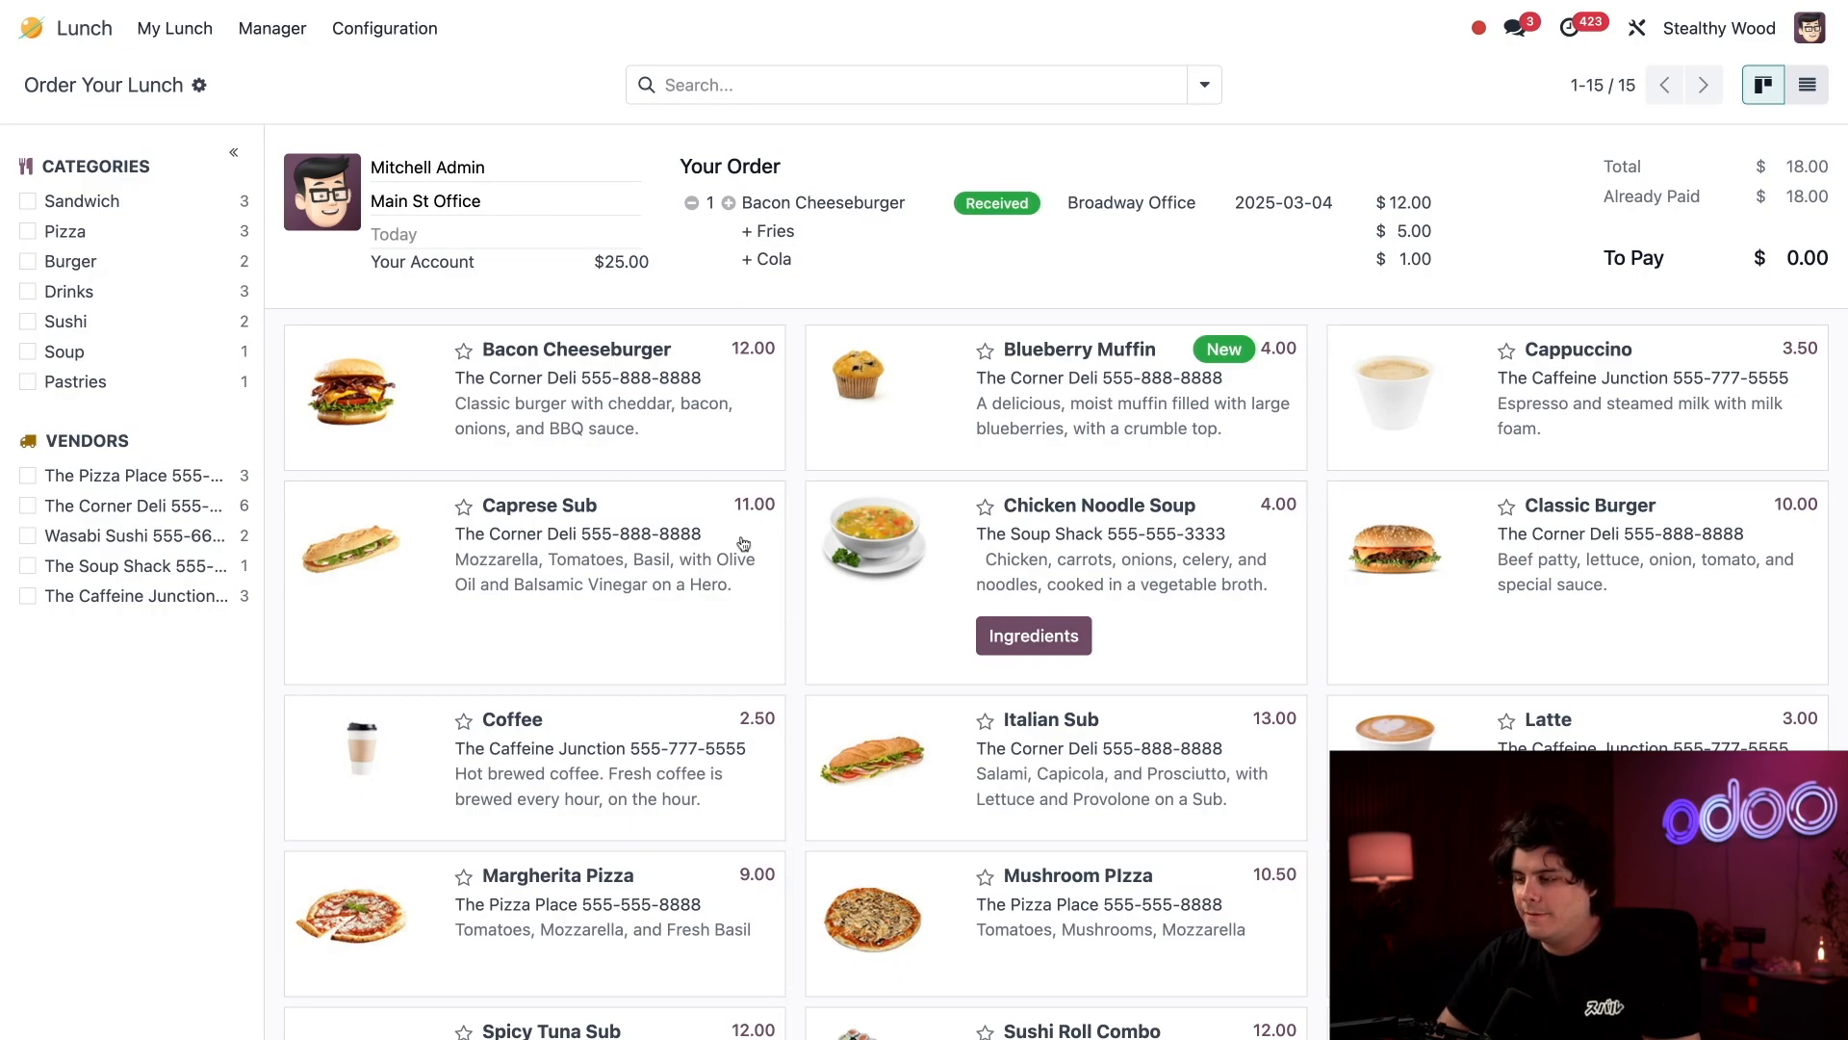
Configure a Latte order with Sugar, Vanilla Soy Milk and an Extra Shot of Espresso.
scroll(746, 544, down, 2)
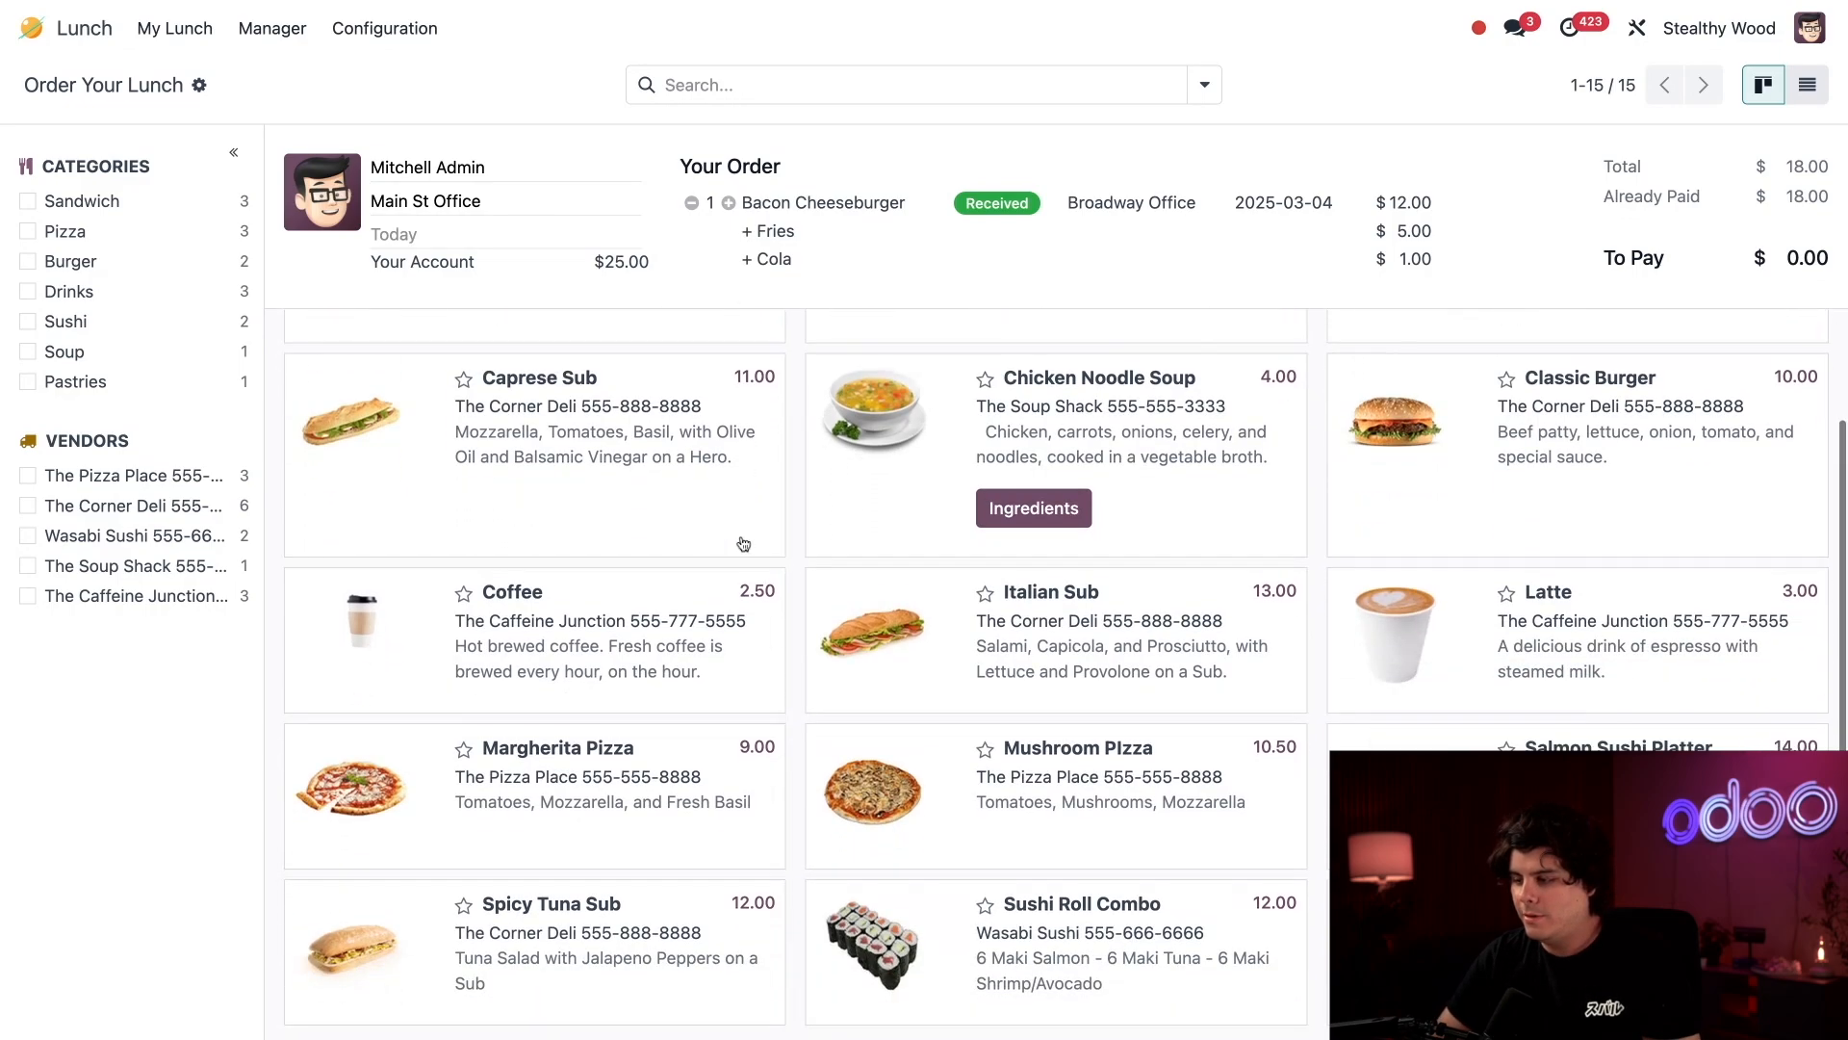
click(1588, 659)
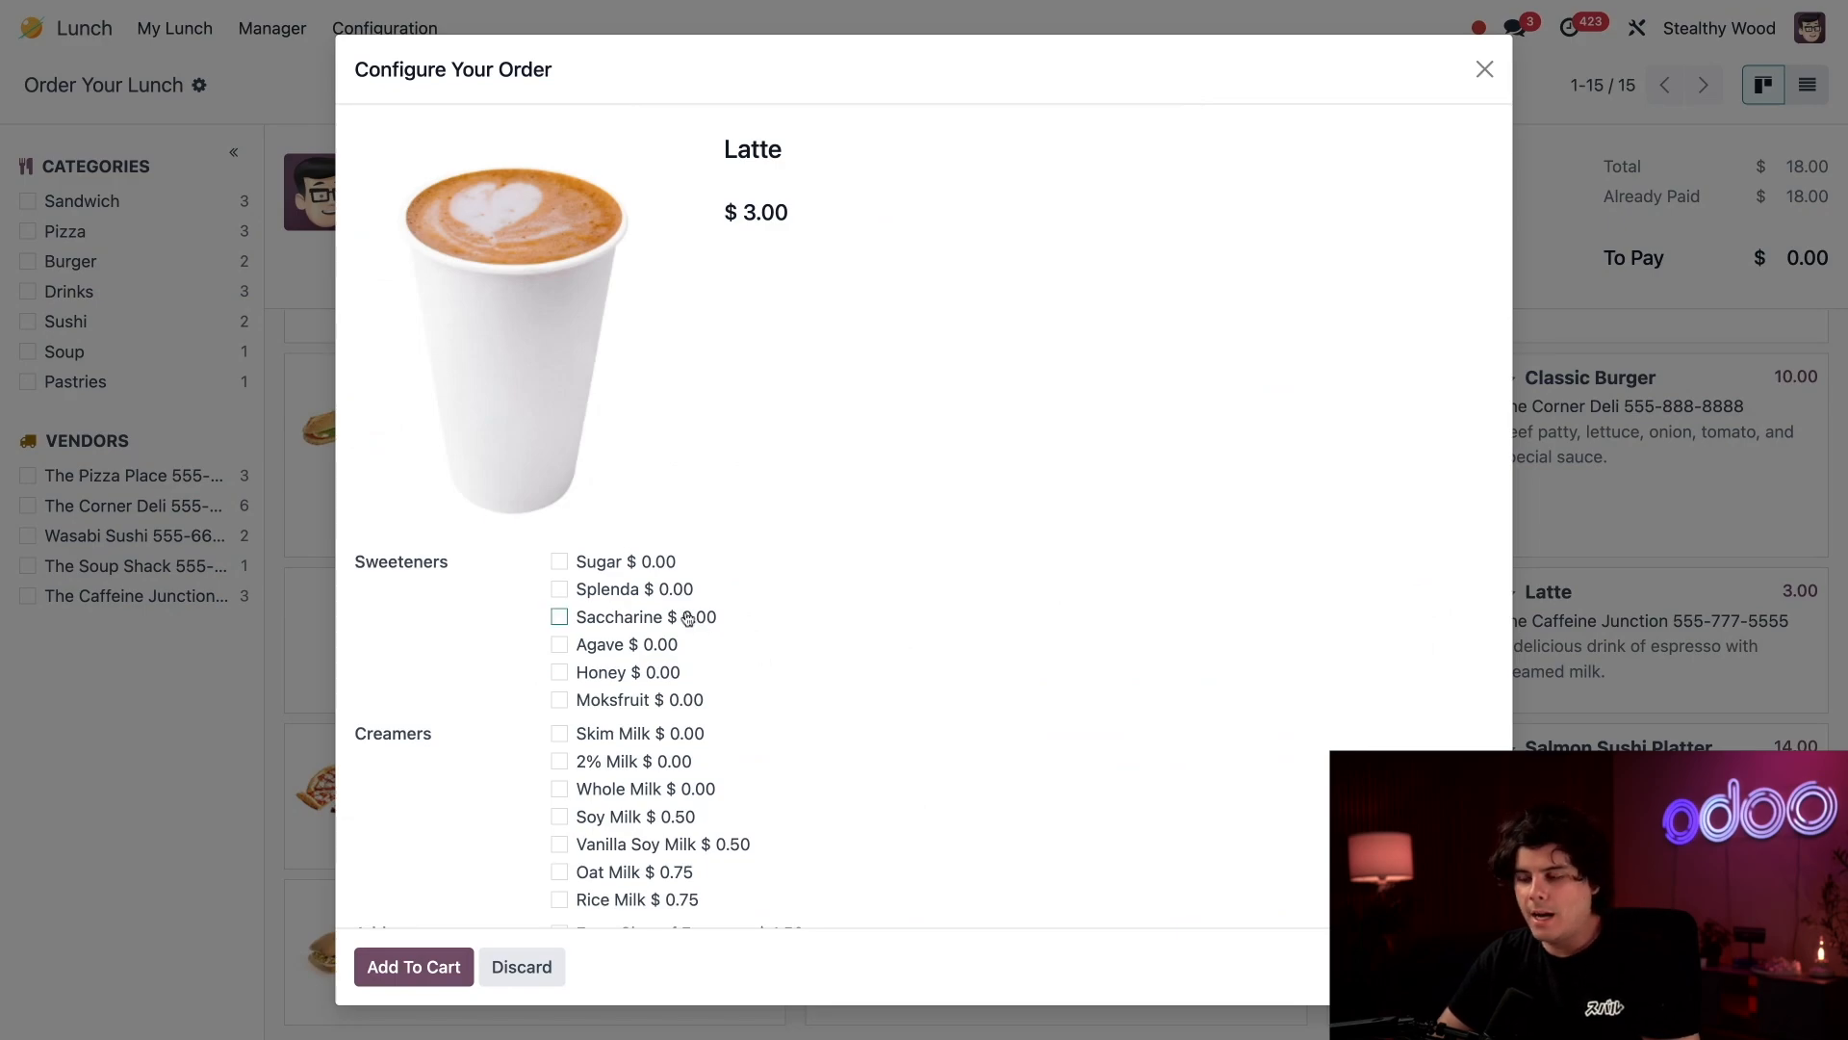
click(612, 570)
scroll(613, 570, down, 2)
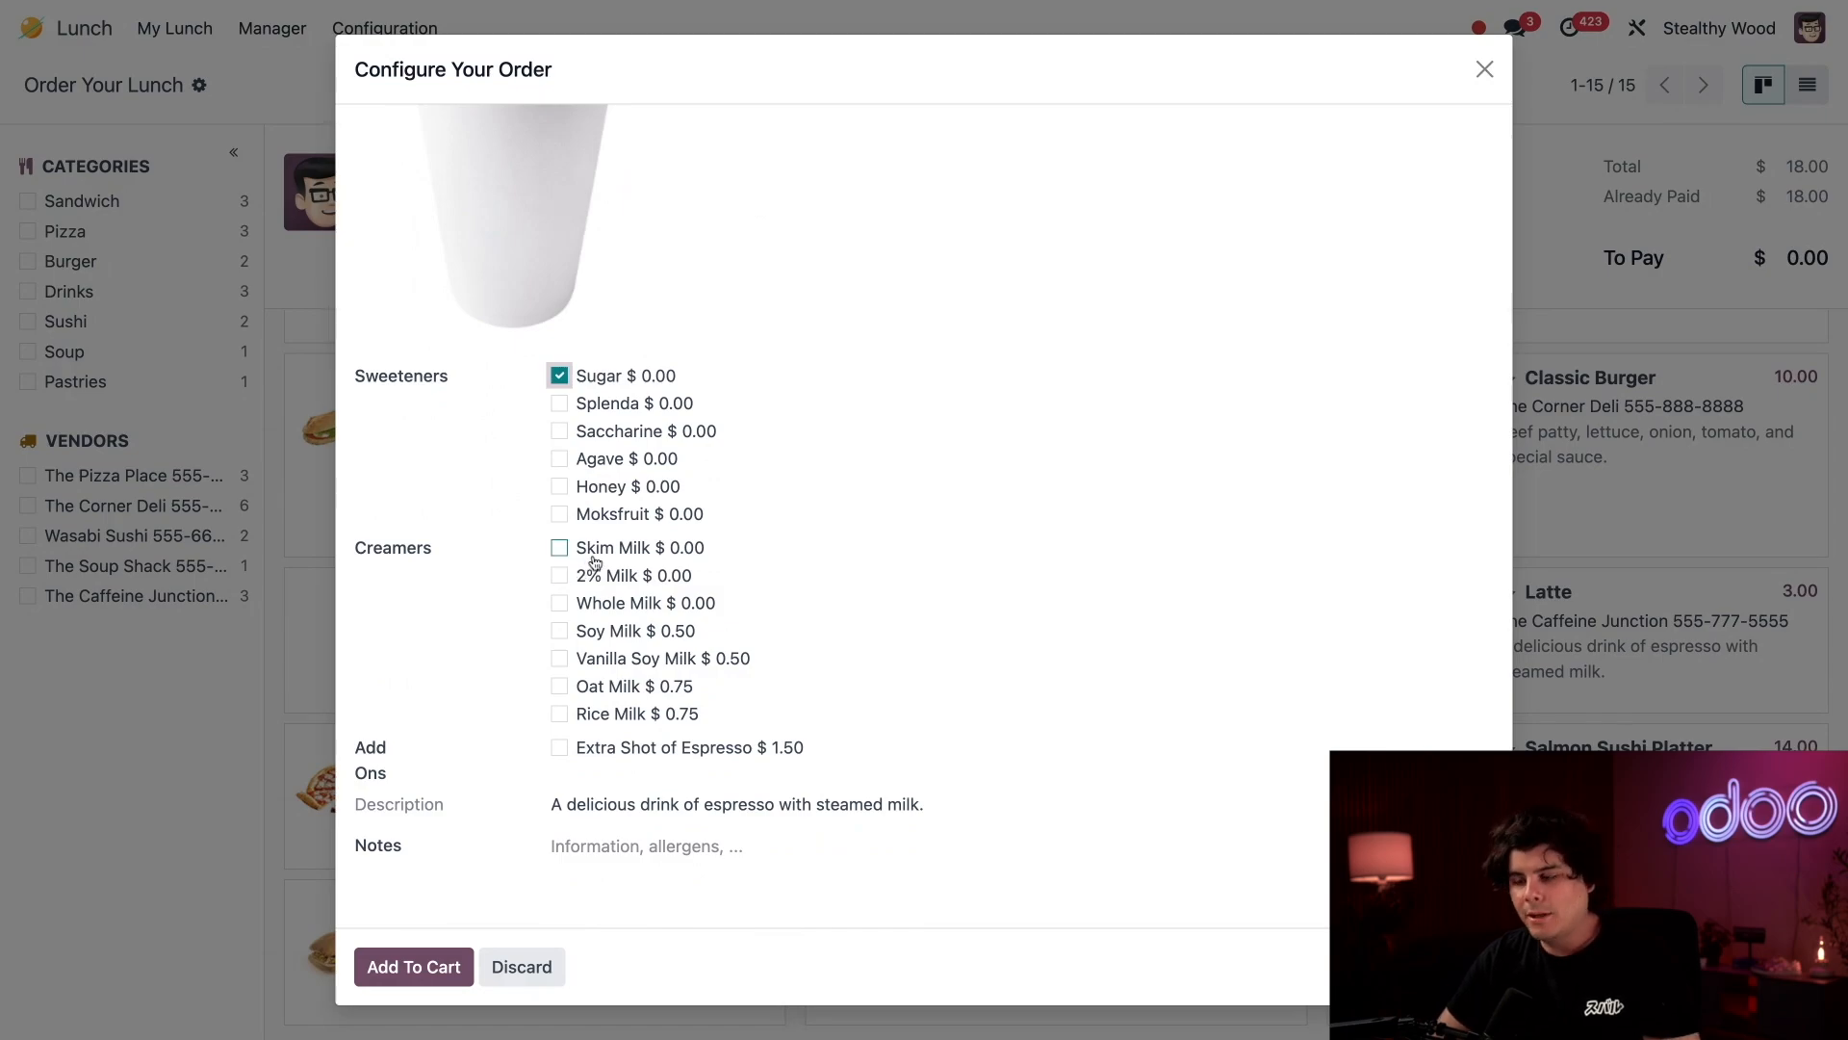
click(560, 658)
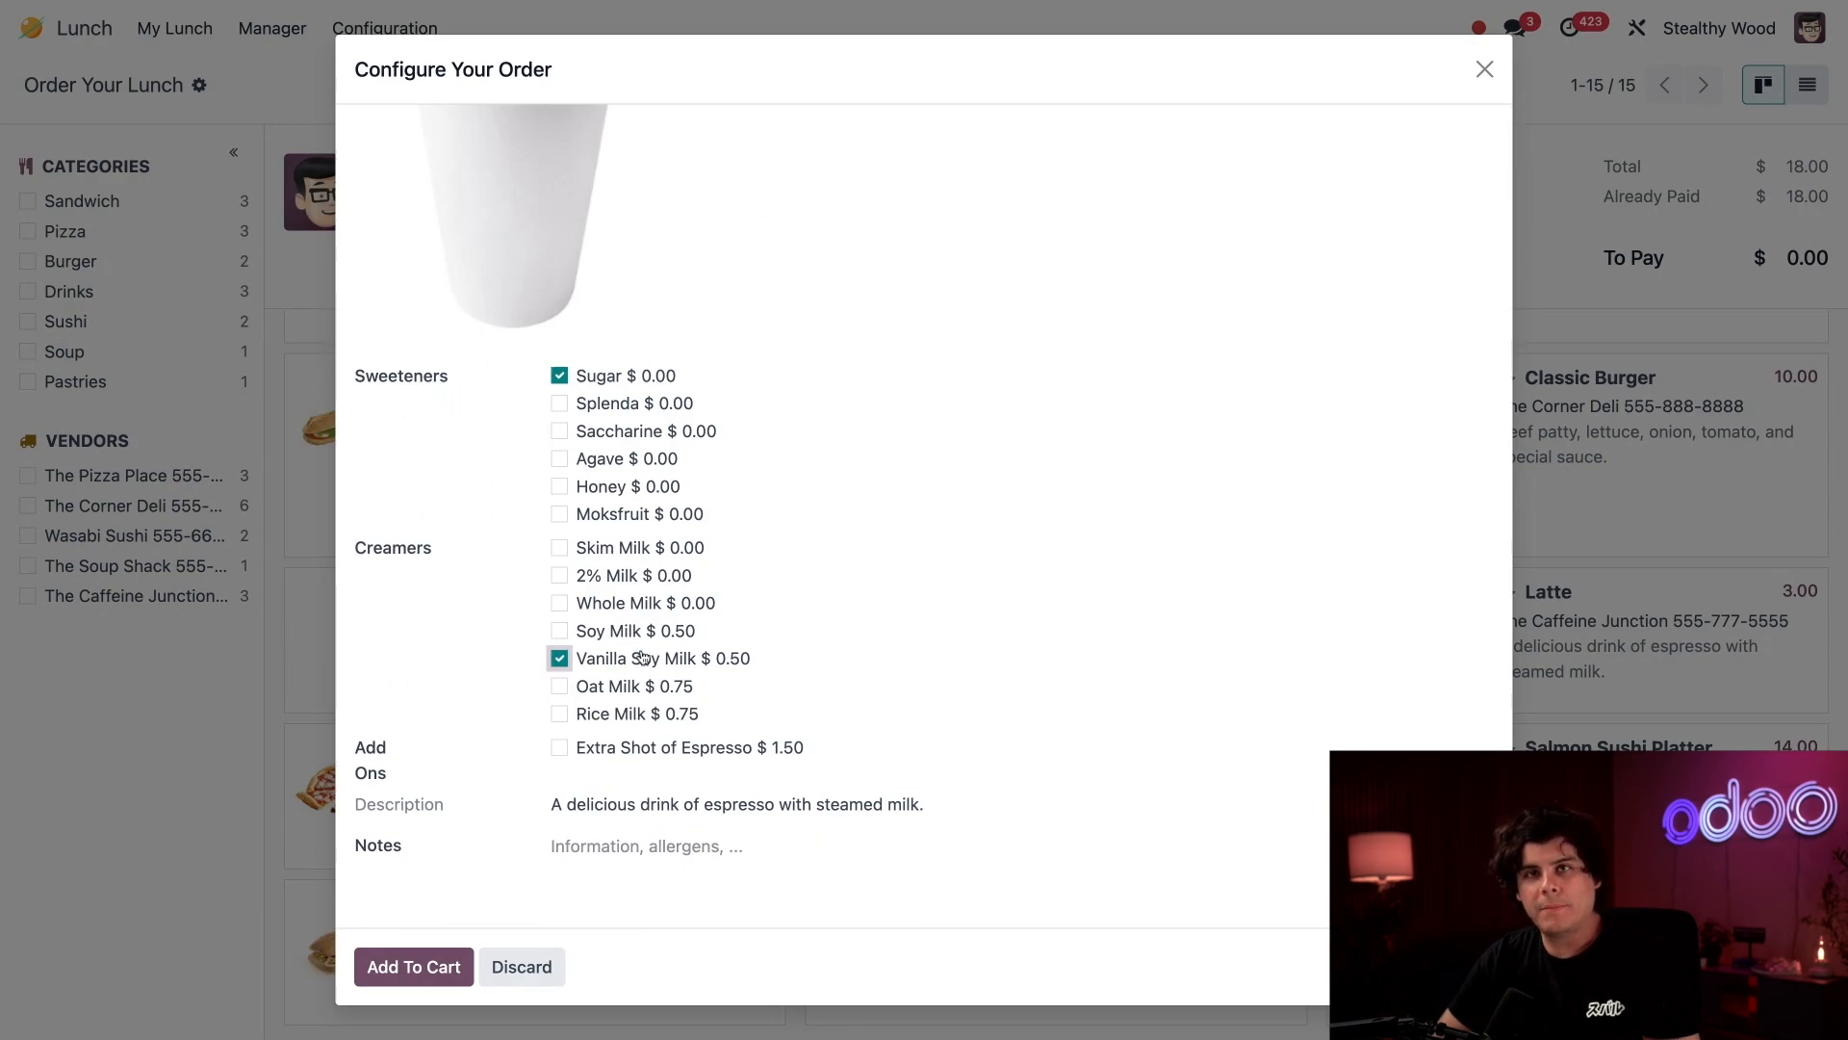
click(599, 749)
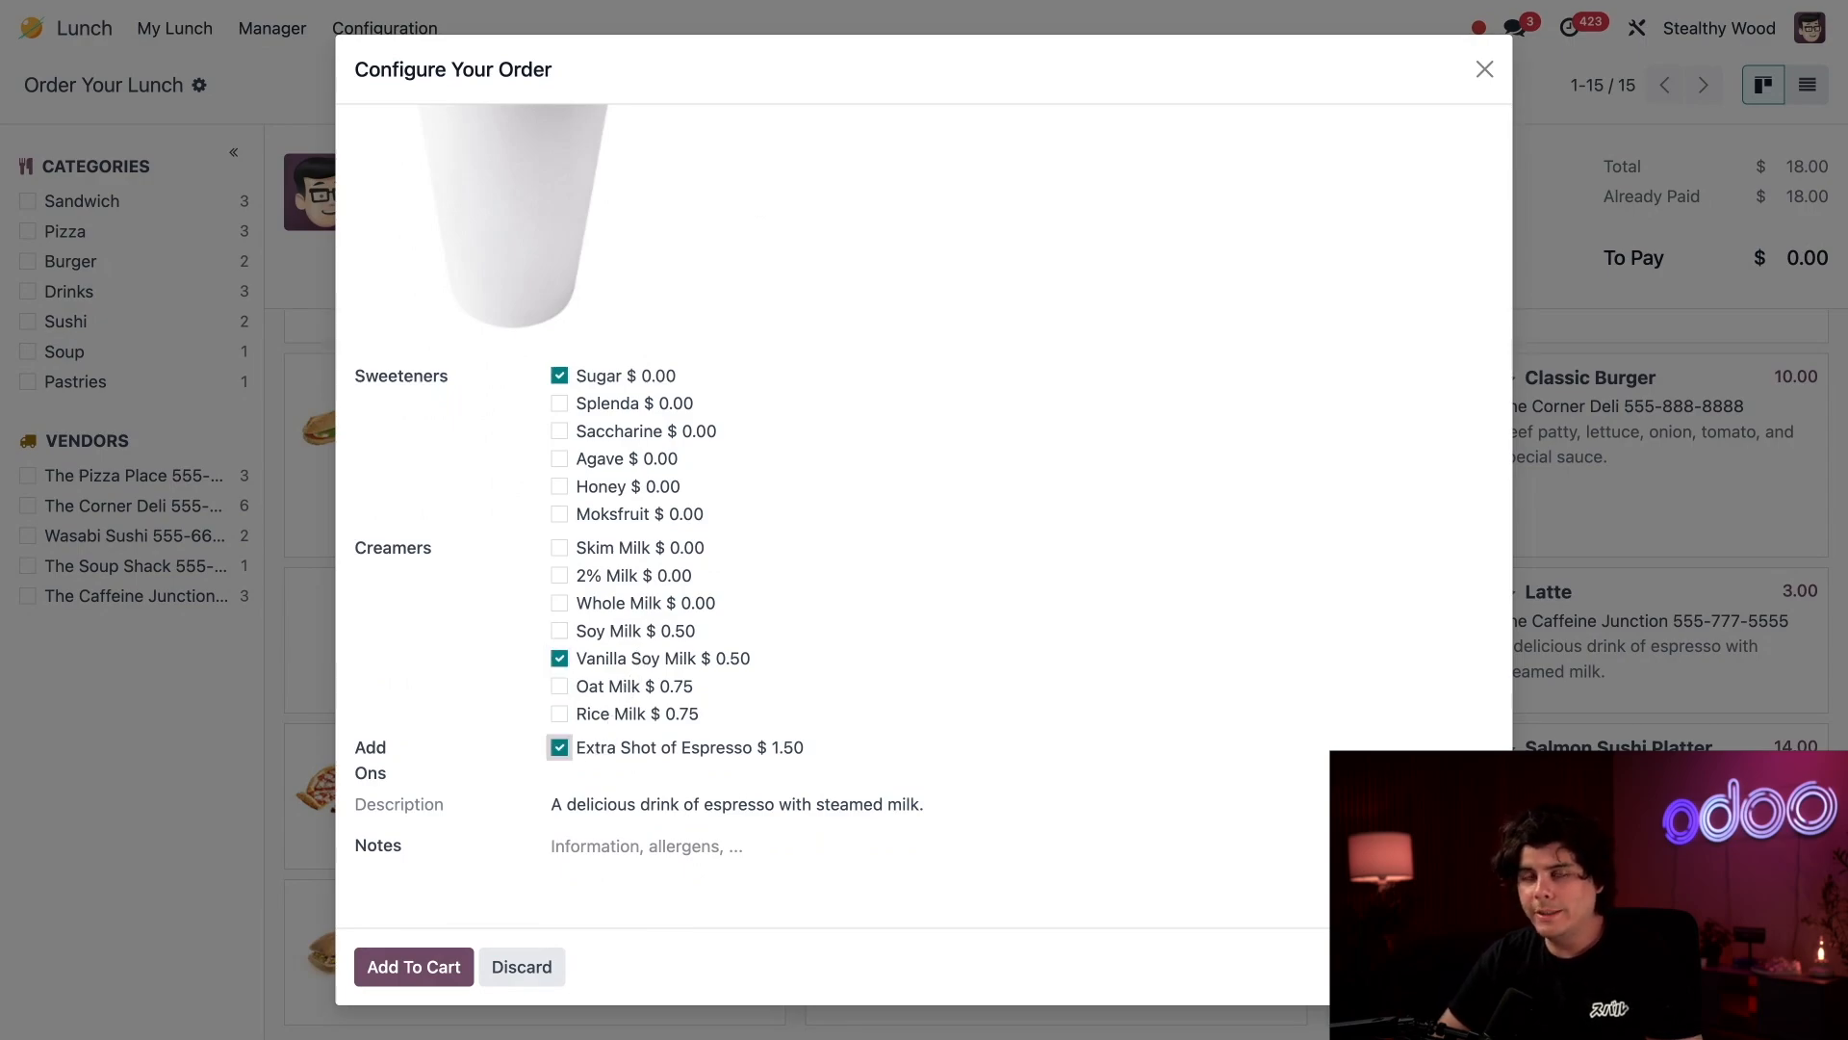
Add the note "Mess me up with that sugar thang." to the Latte and place its order through the cart.
click(649, 856)
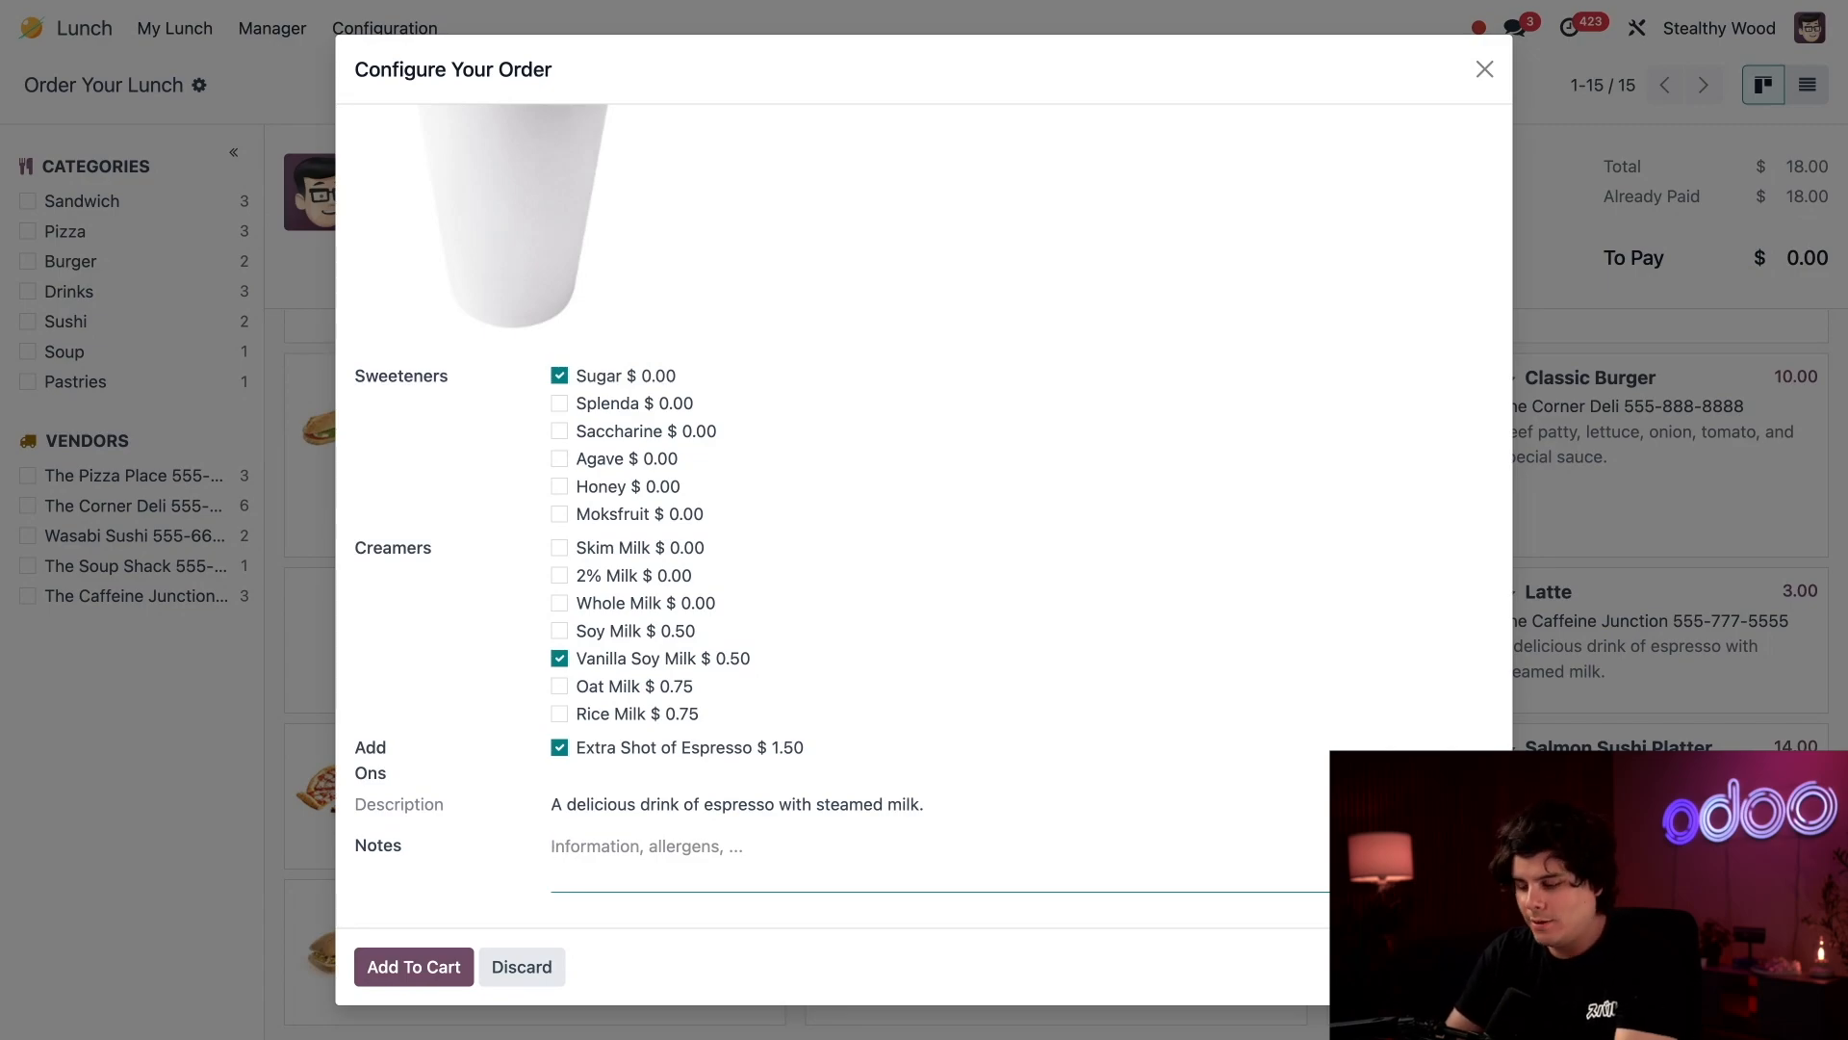
text(Mes)
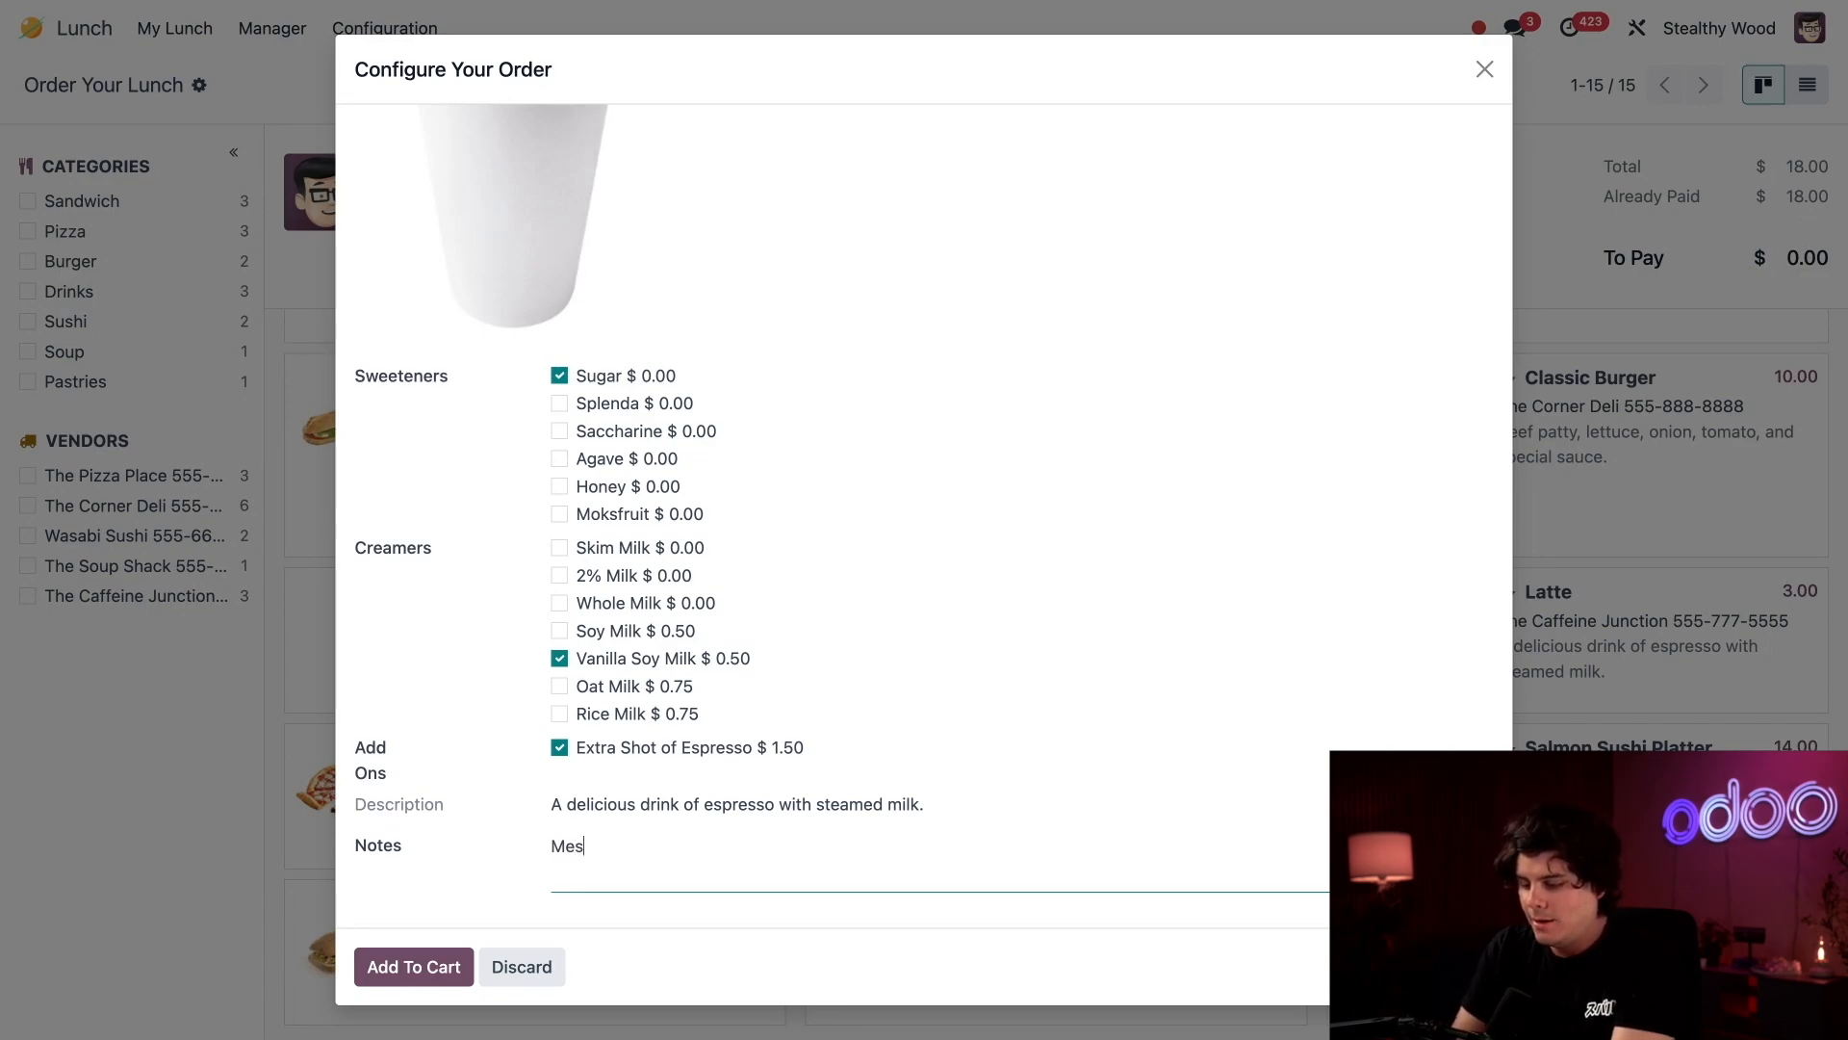
text(s me up w)
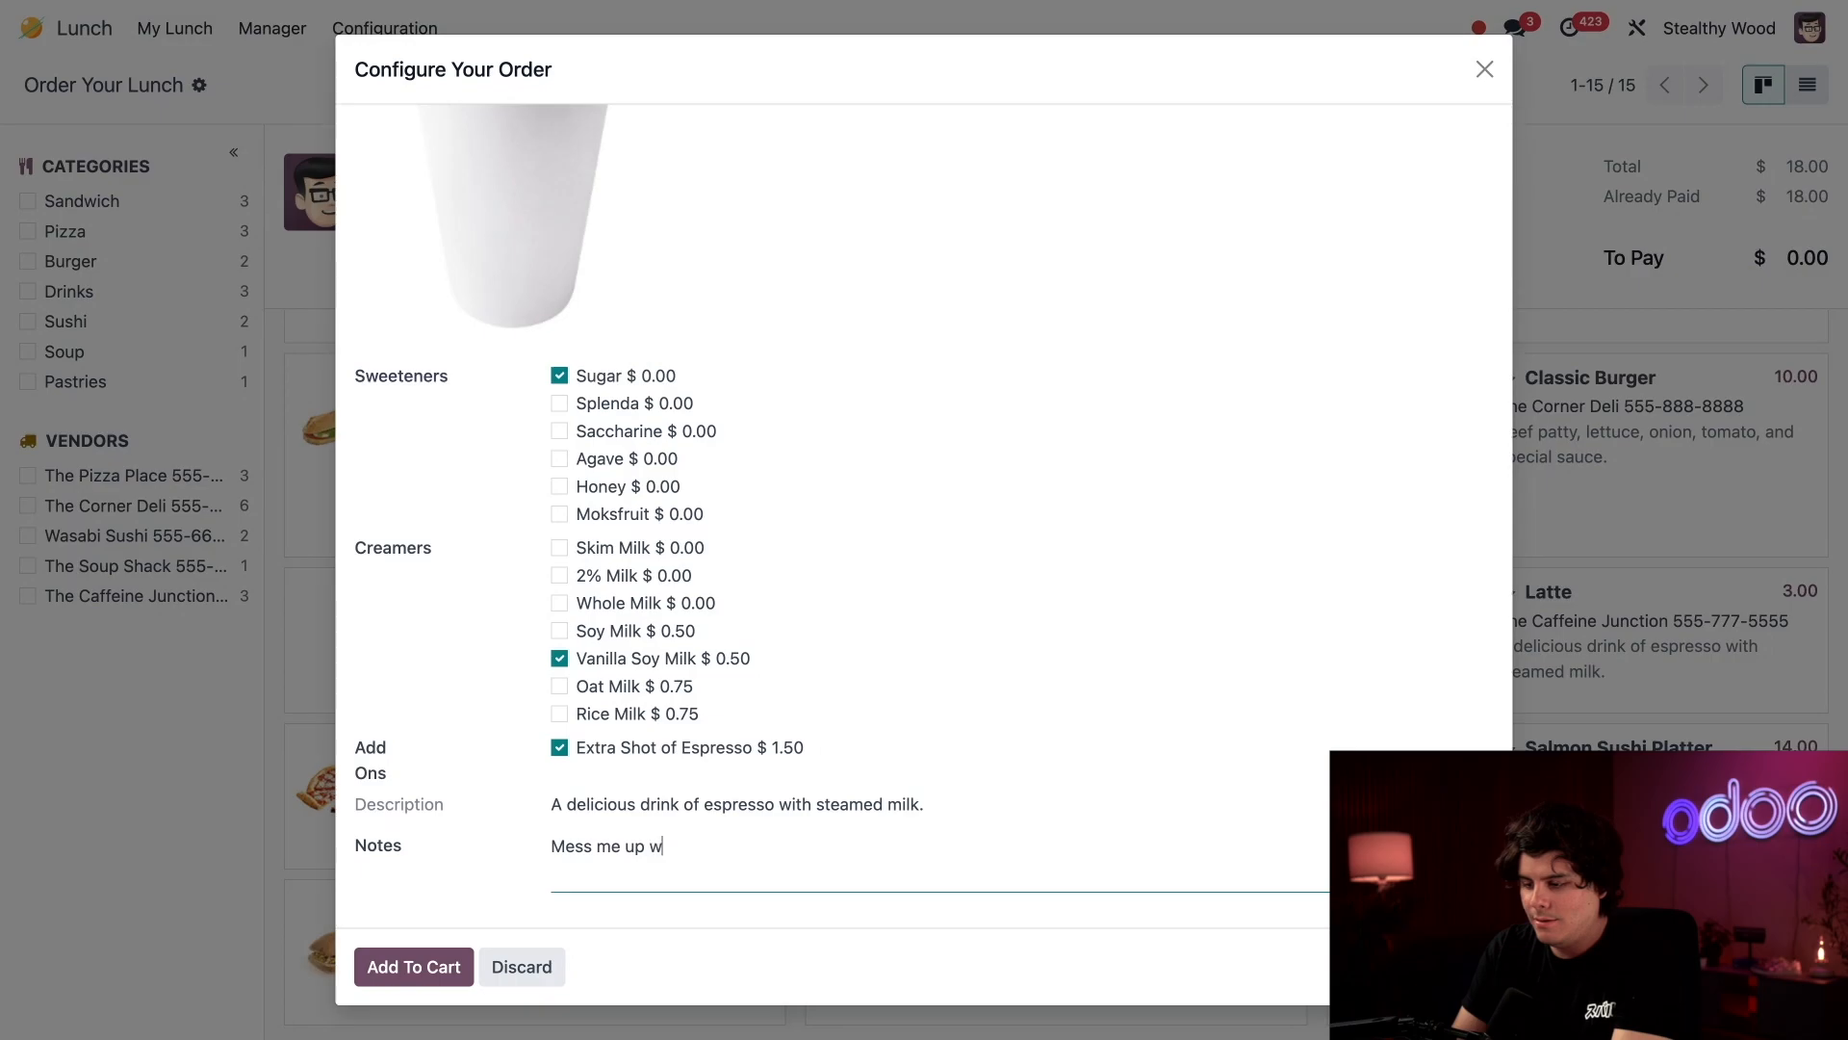
text(ith that sugar)
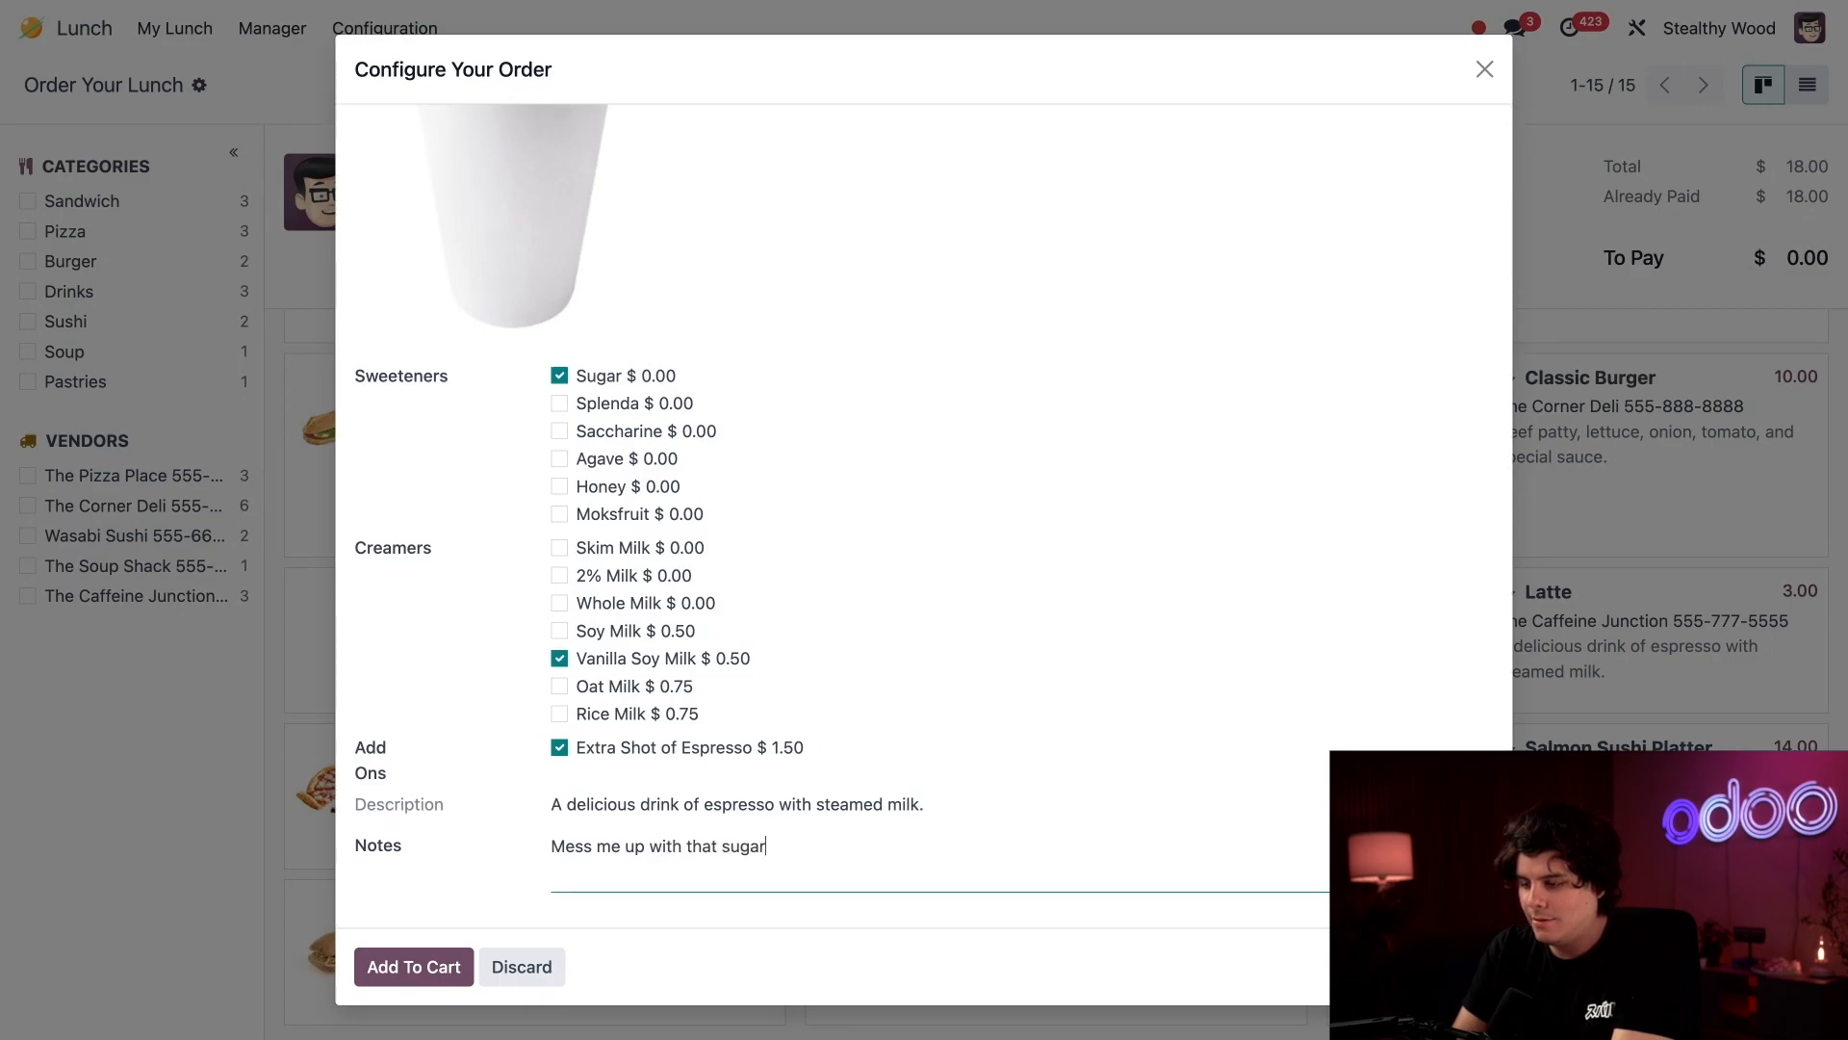
text( thang.)
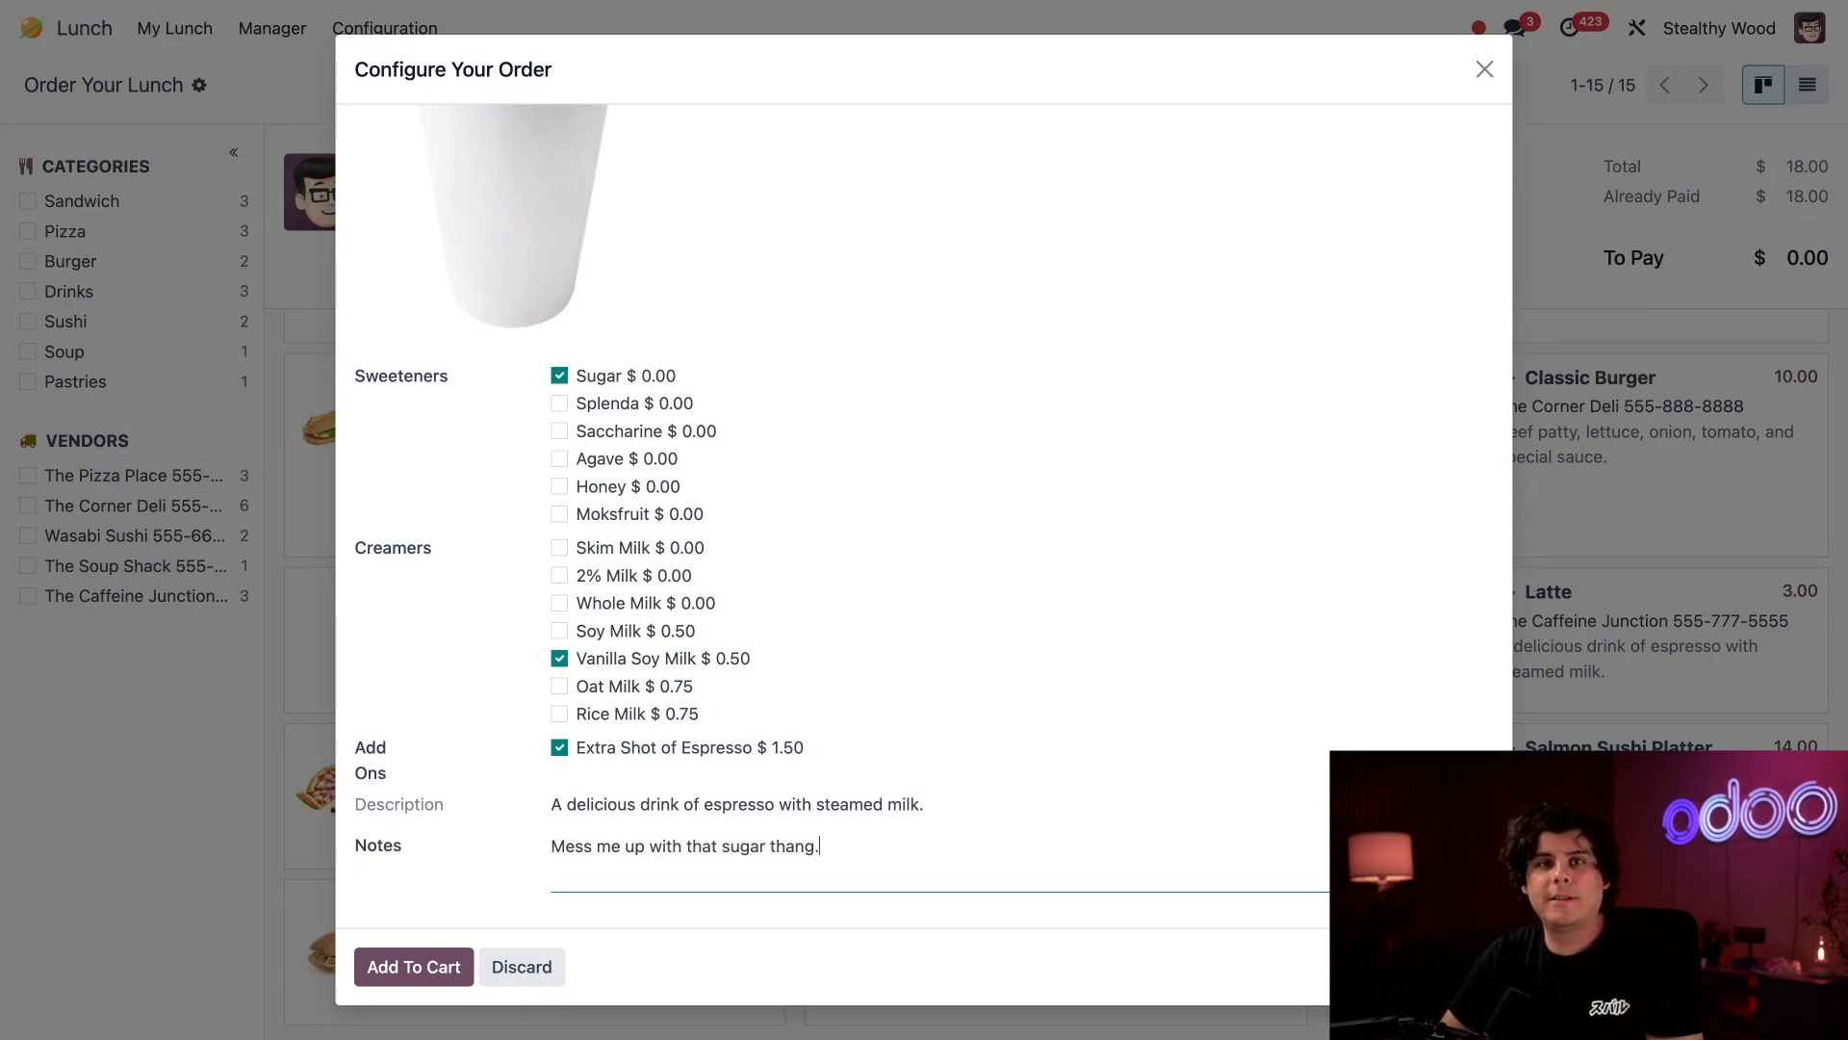
click(404, 959)
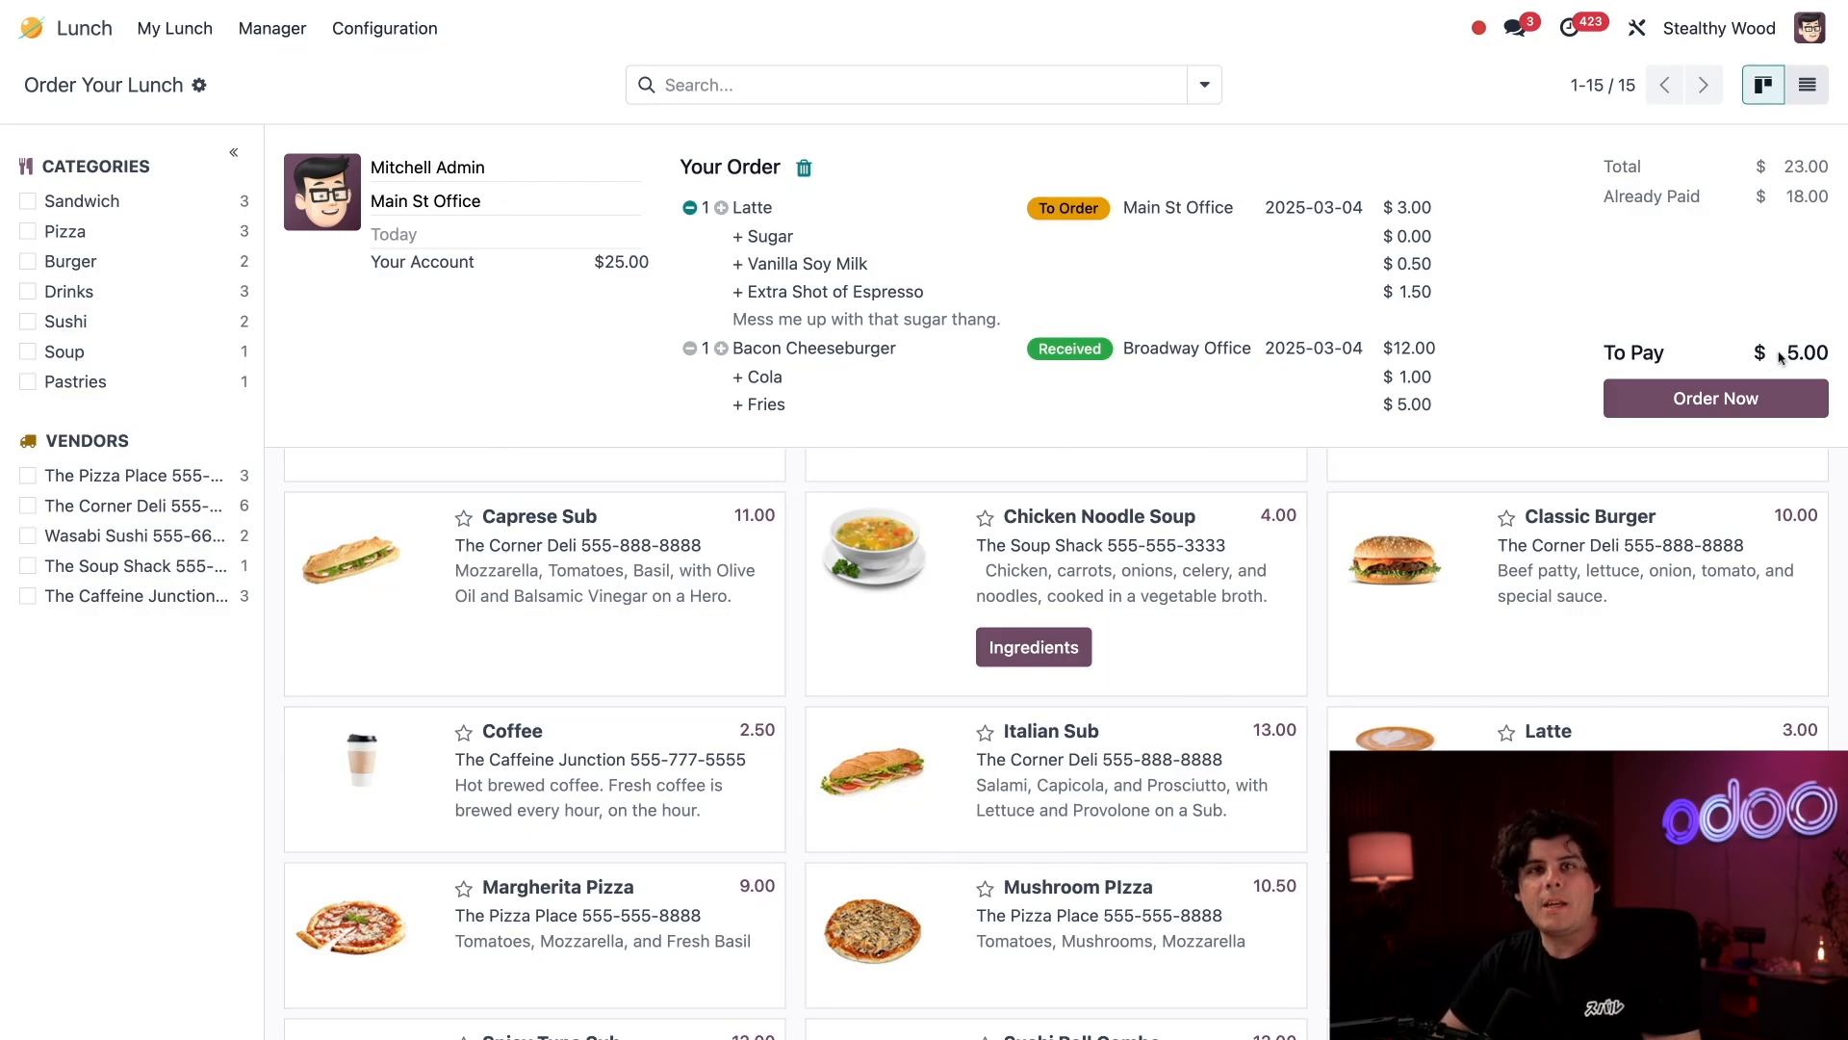
click(1719, 399)
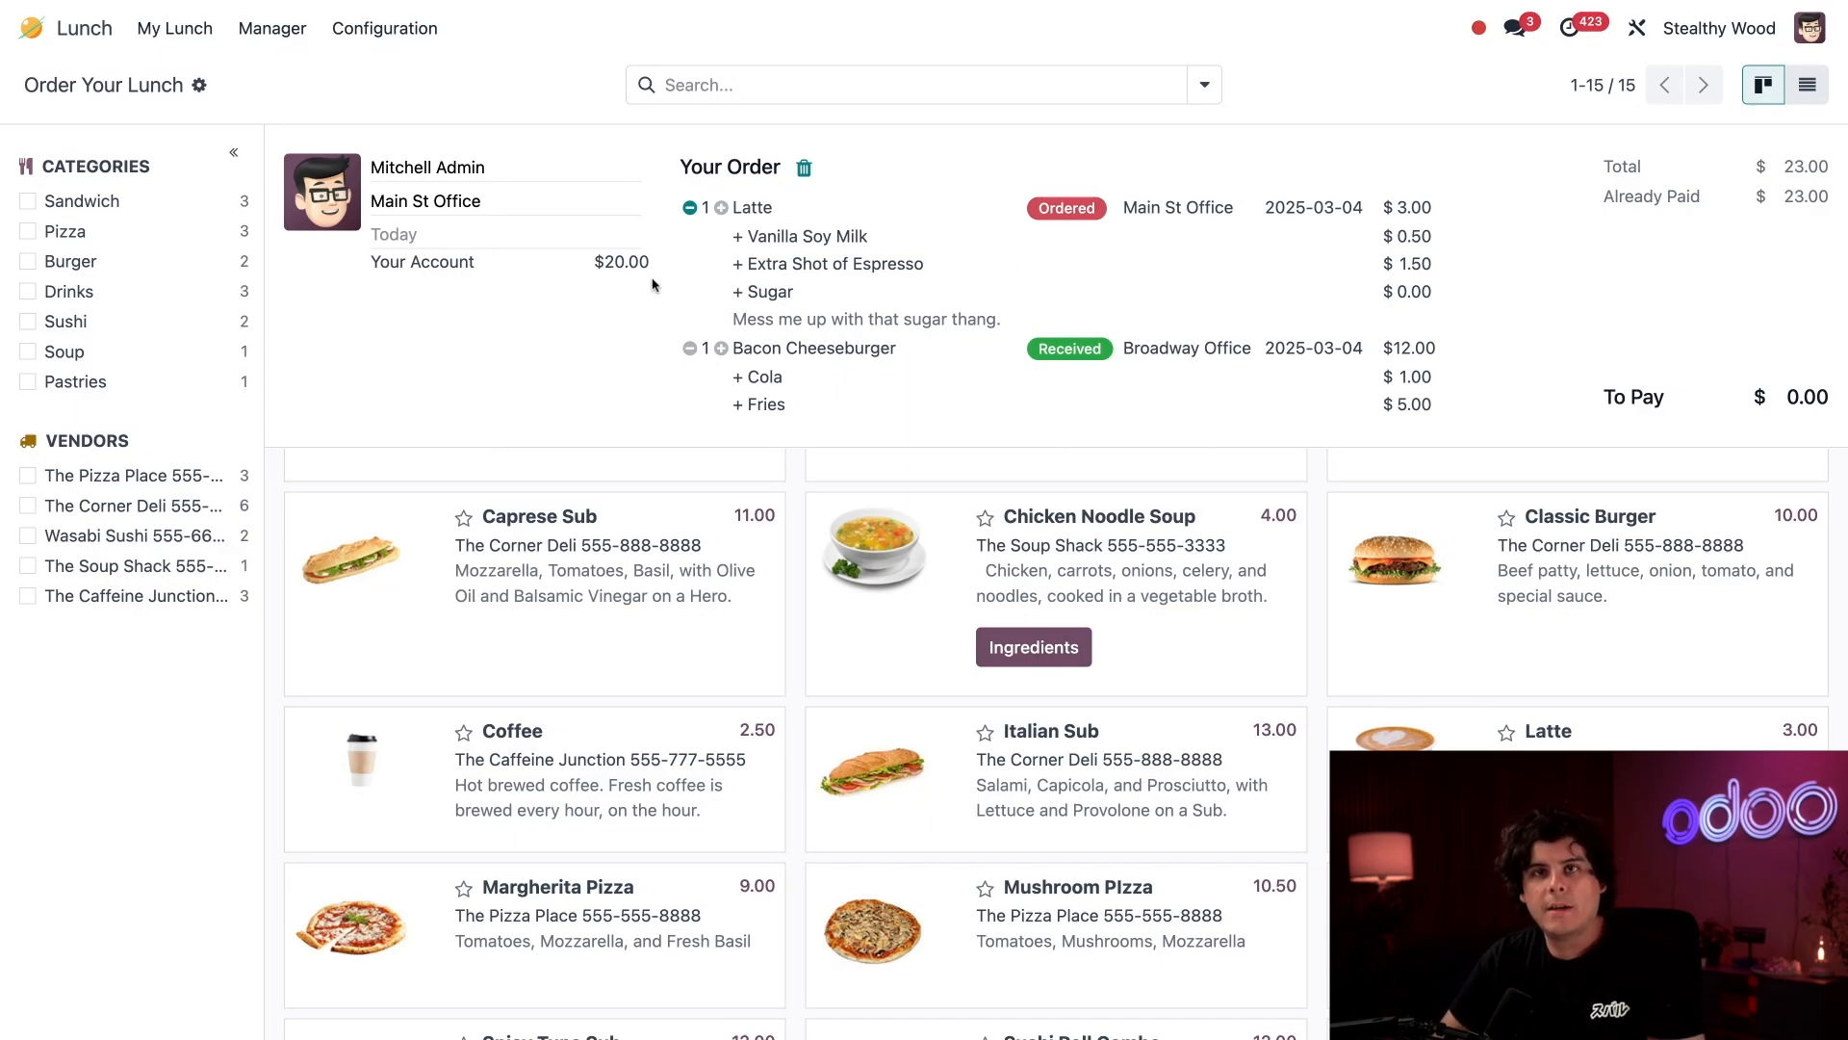
Set the lunch order date to 03/13/2025 and the location to 5th Ave Office.
click(428, 243)
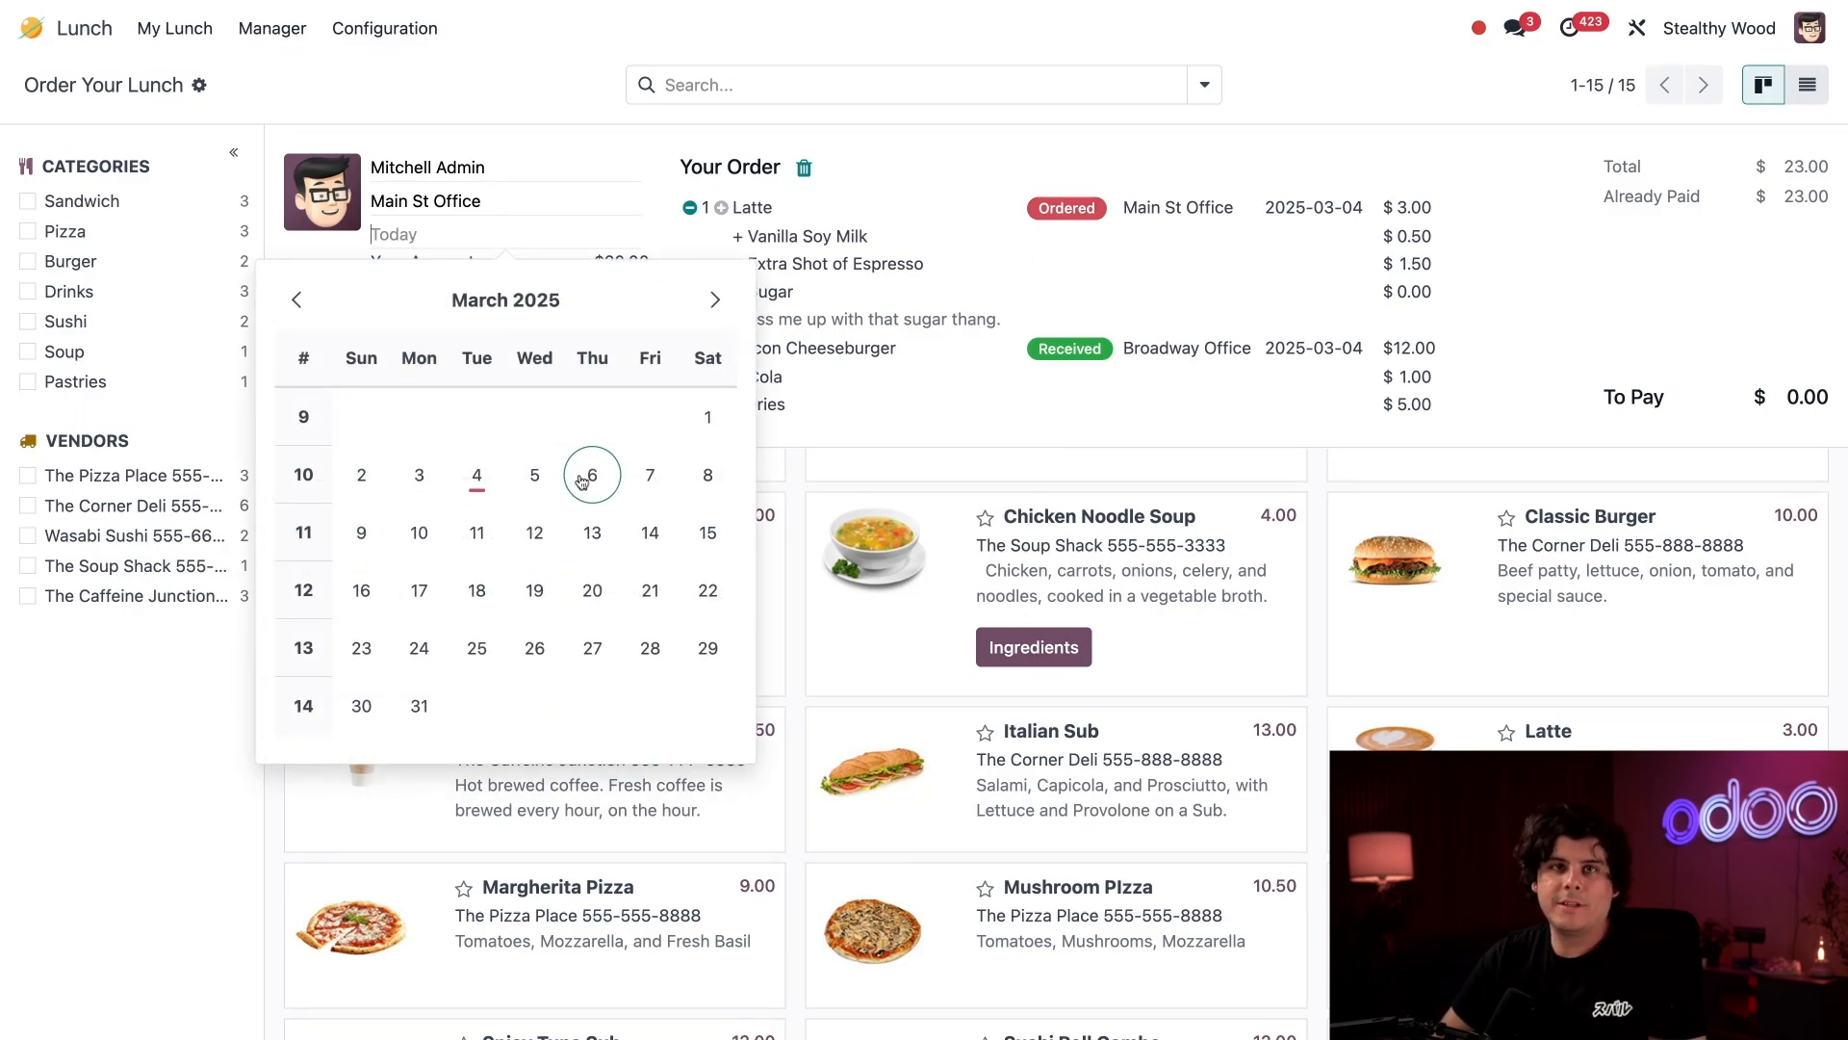
click(593, 533)
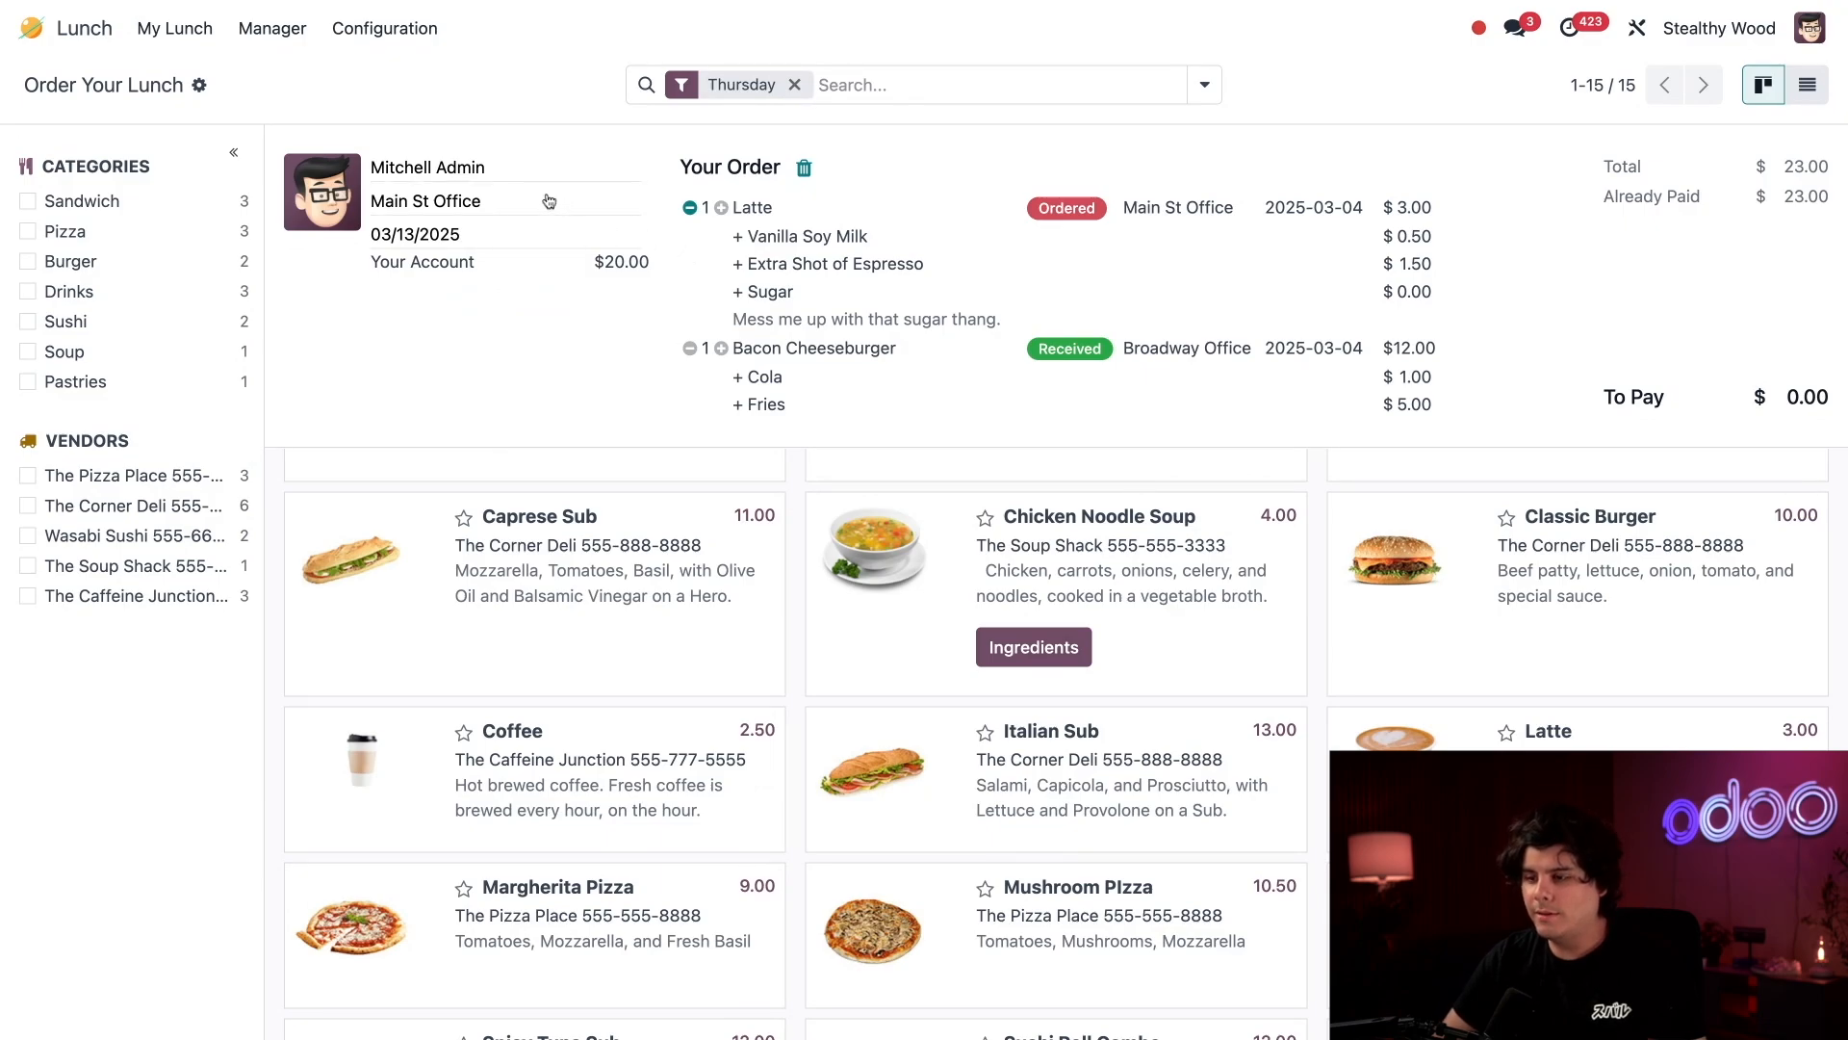
click(517, 204)
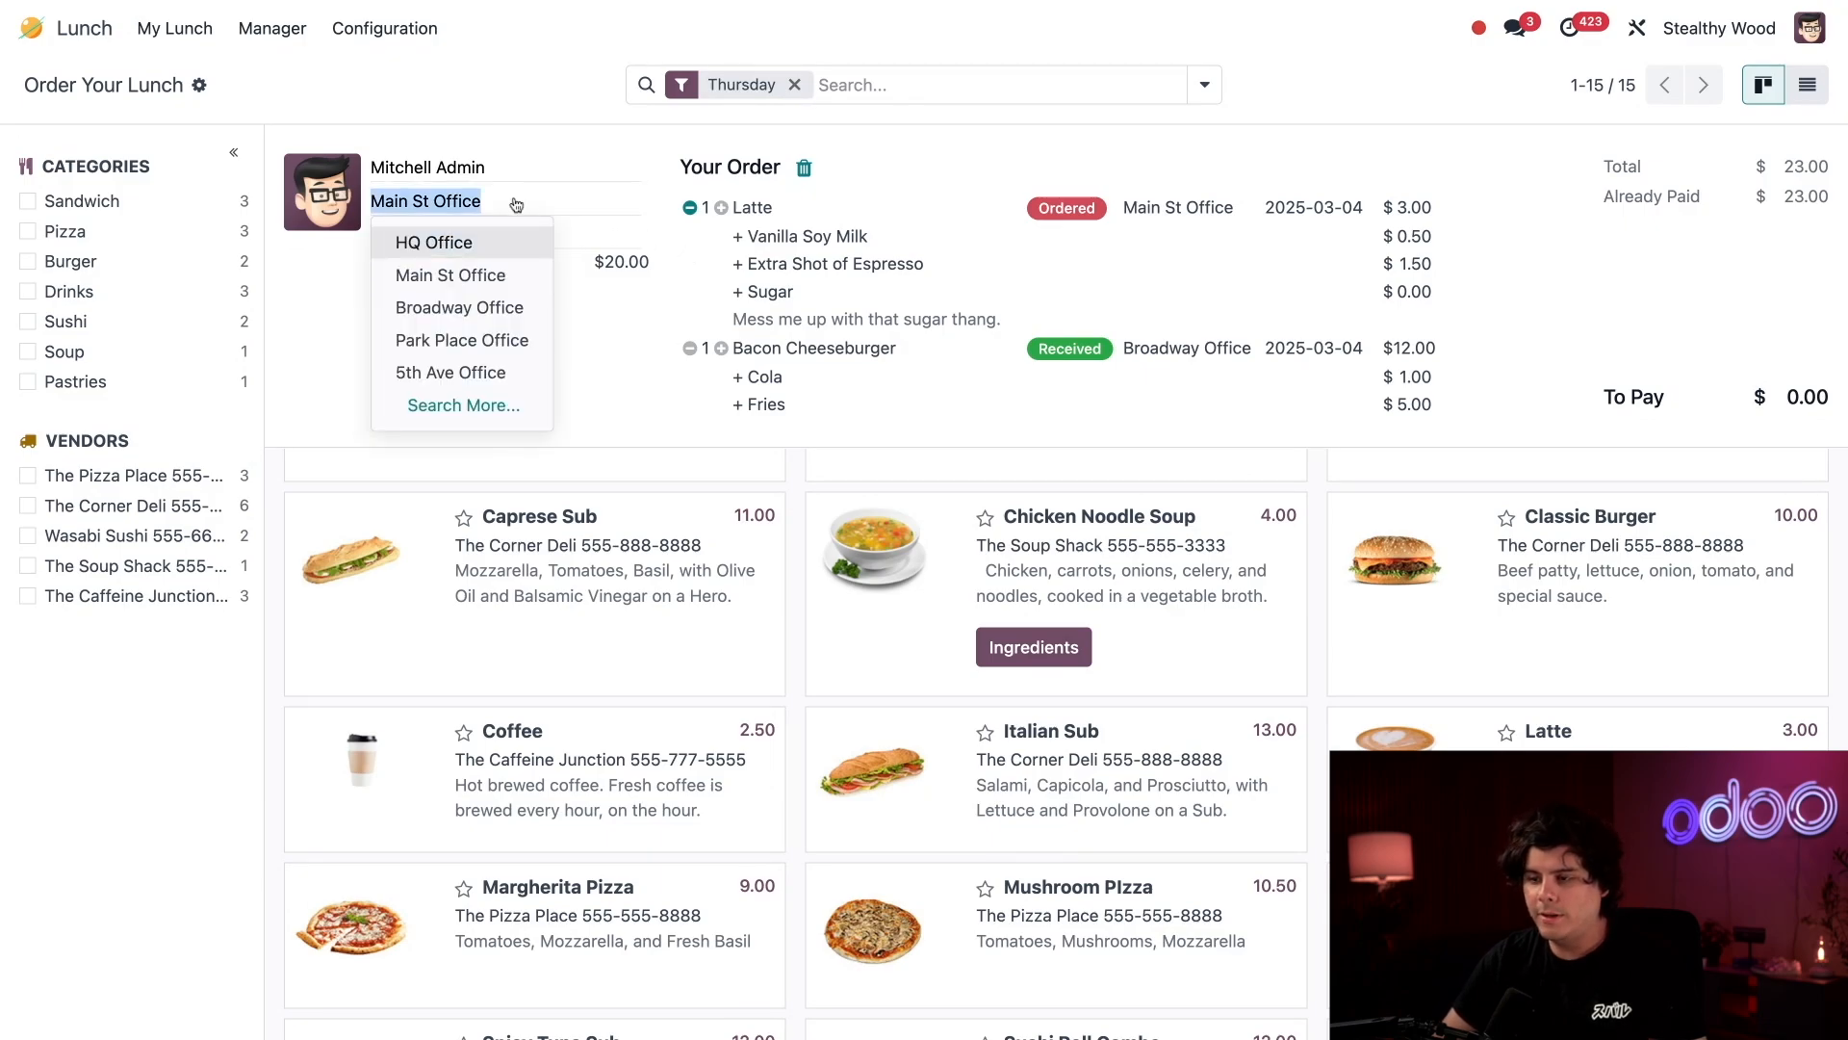
click(442, 372)
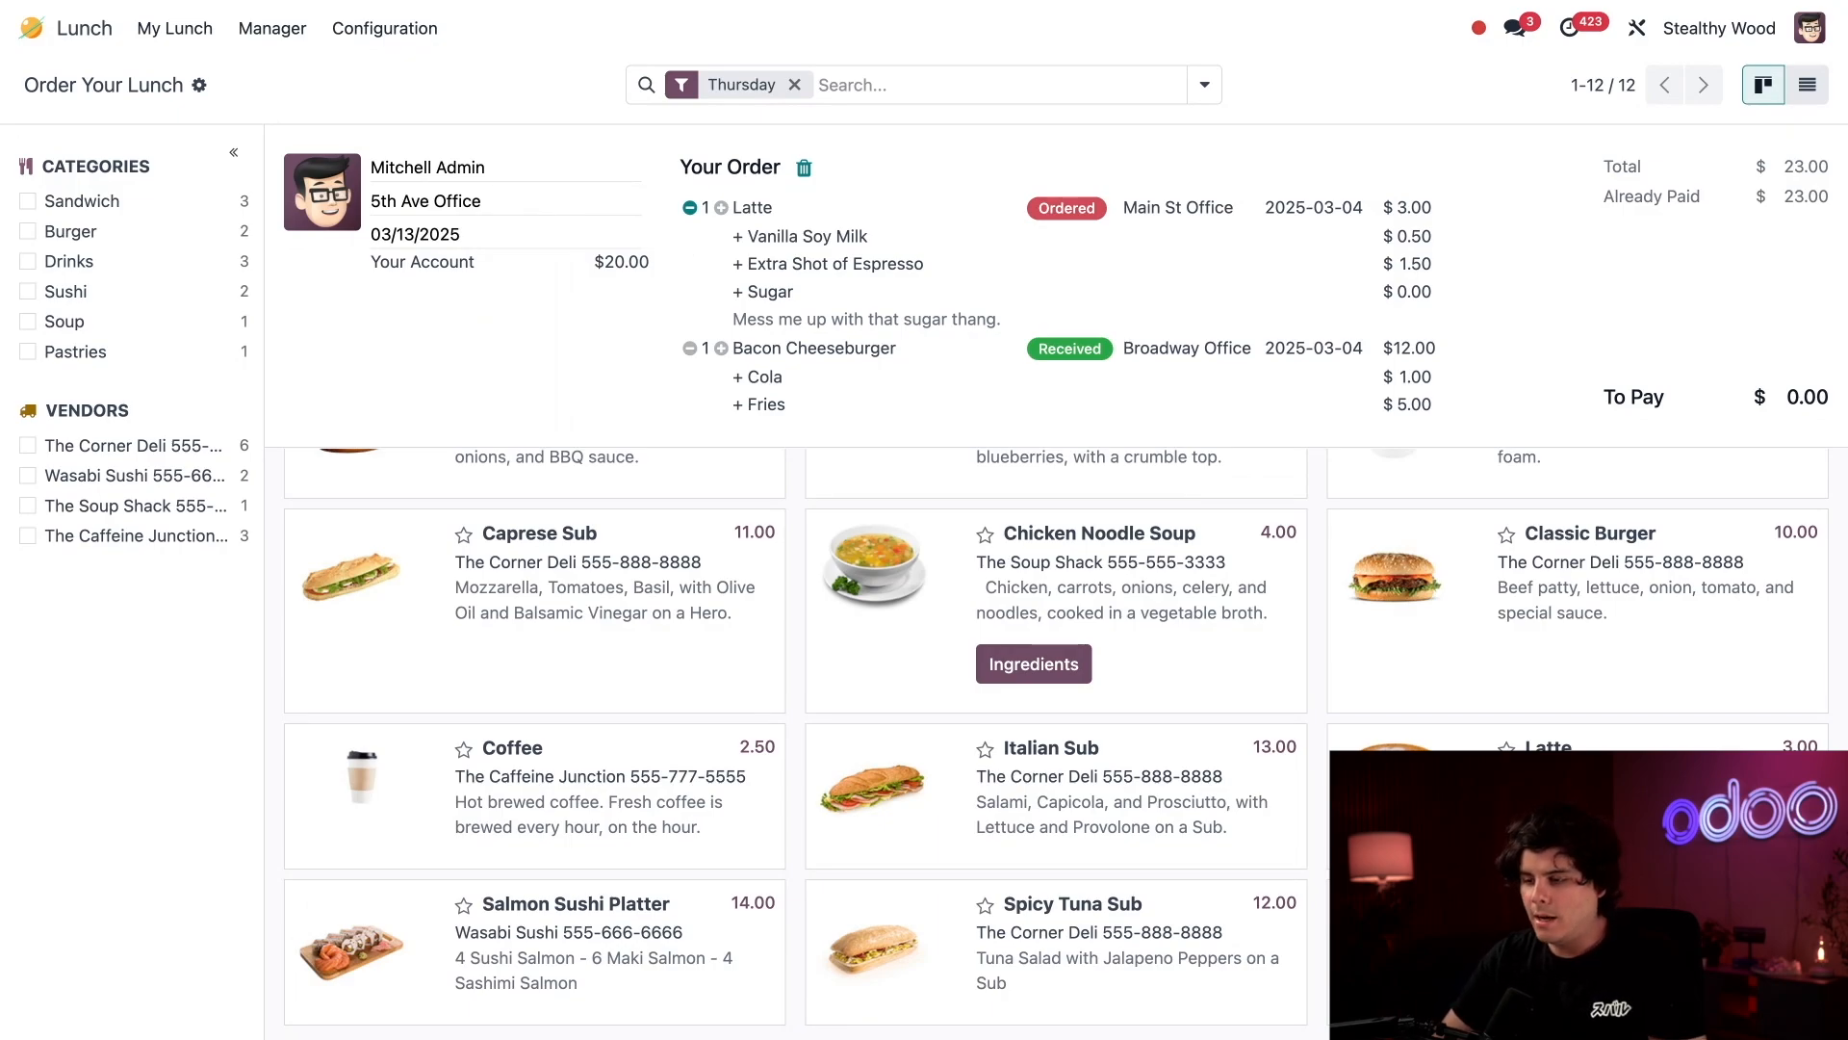
scroll(690, 630, up, 2)
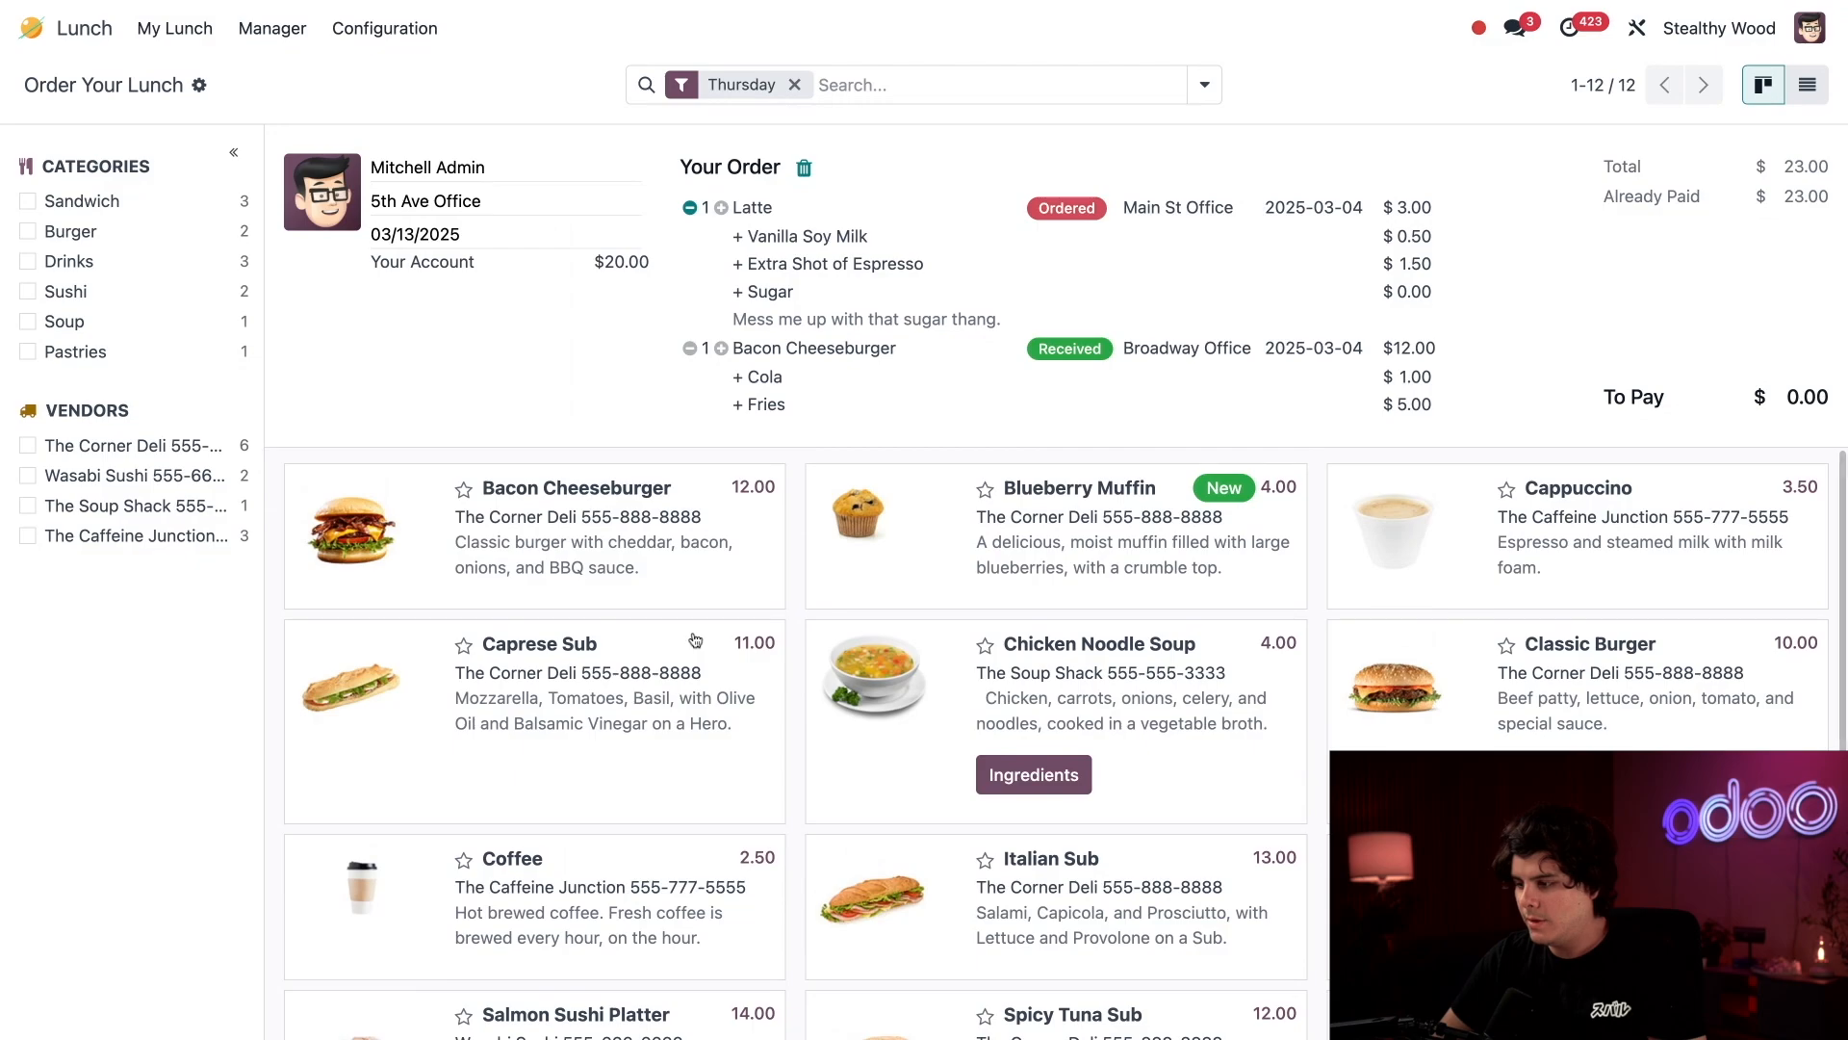
scroll(695, 640, down, 2)
click(1540, 949)
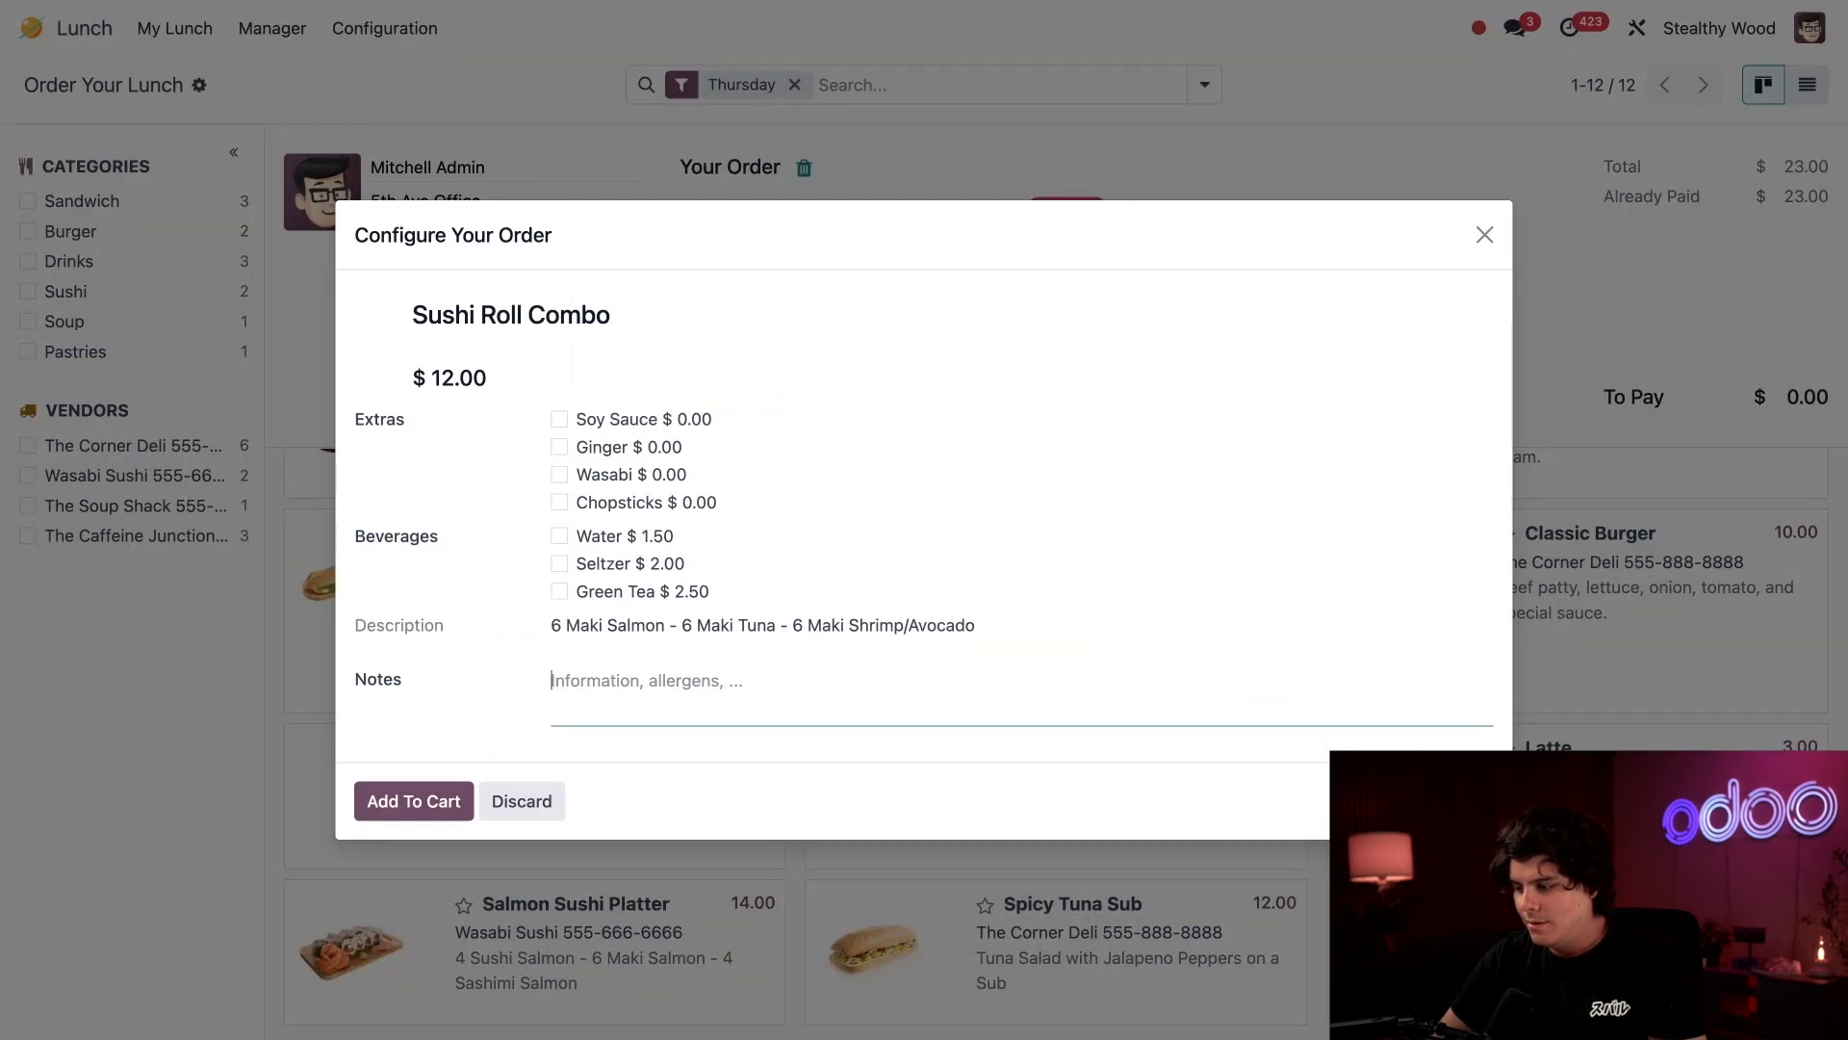
click(1484, 235)
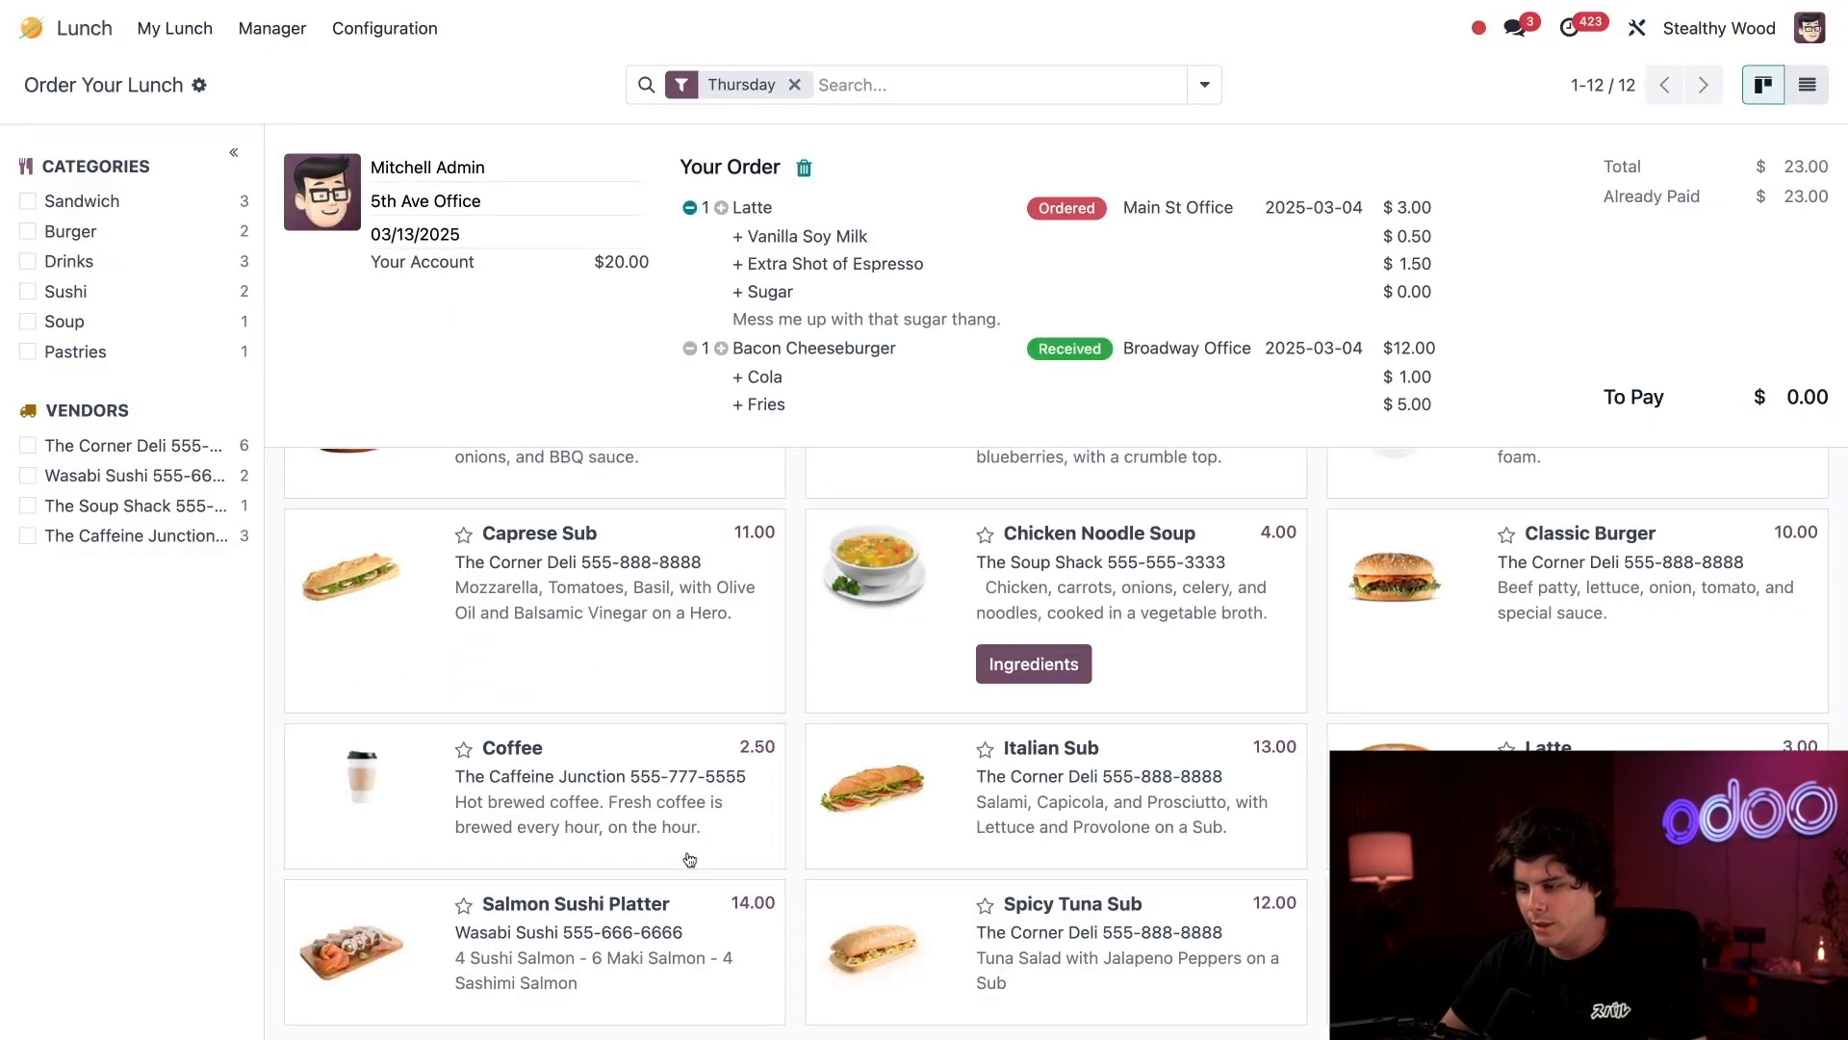
Order a Salmon Sushi Platter with Soy Sauce, Chopsticks and Green Tea.
click(625, 956)
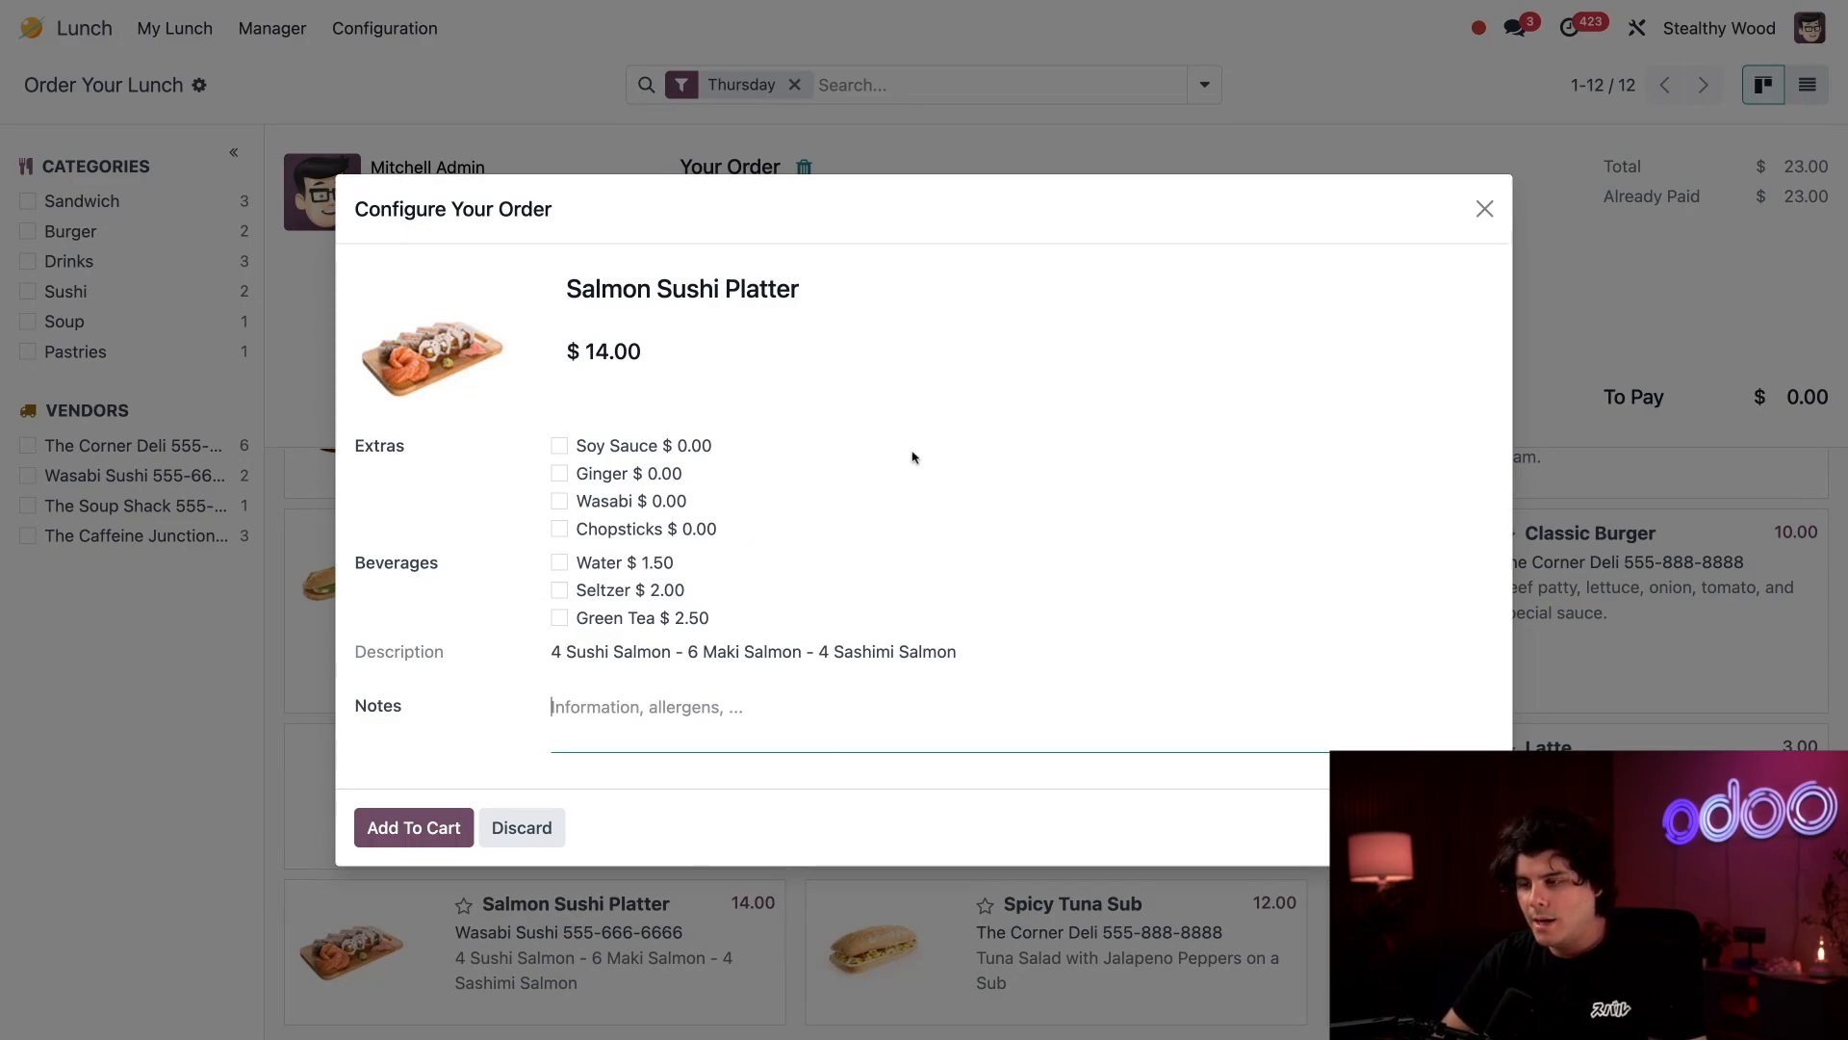
click(647, 449)
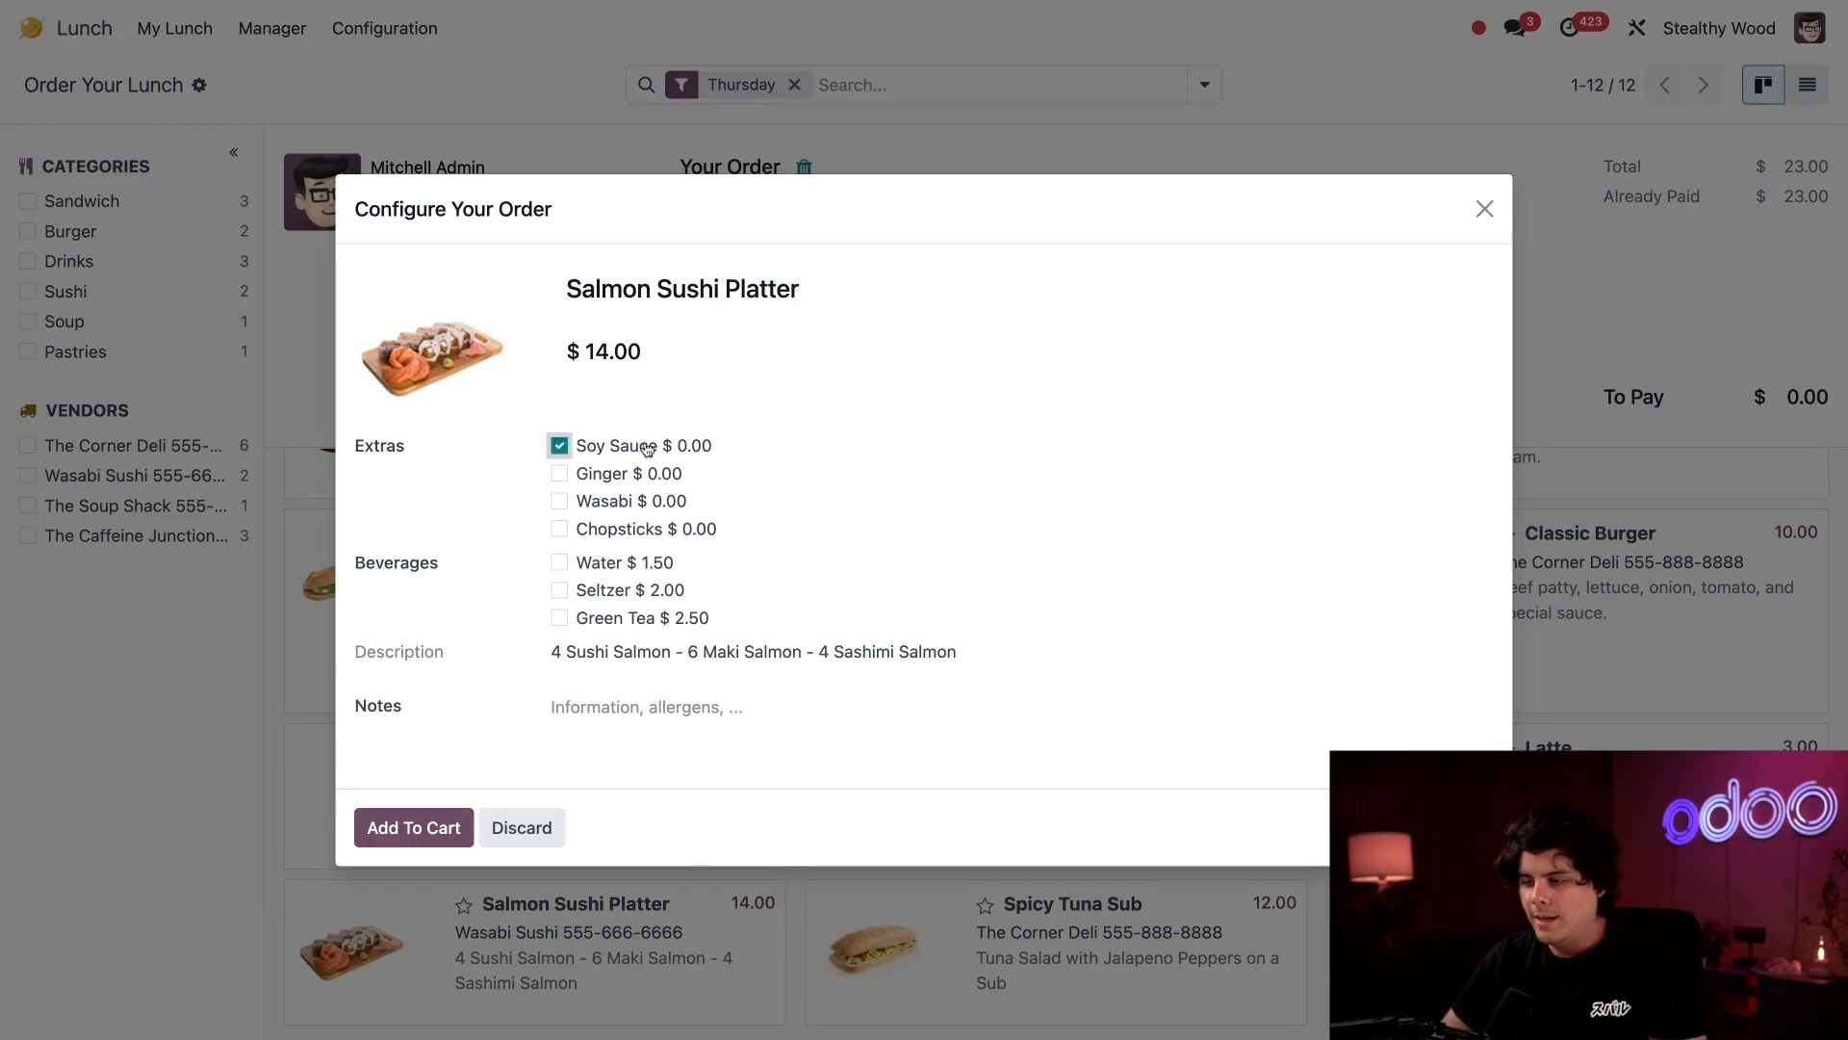
click(616, 533)
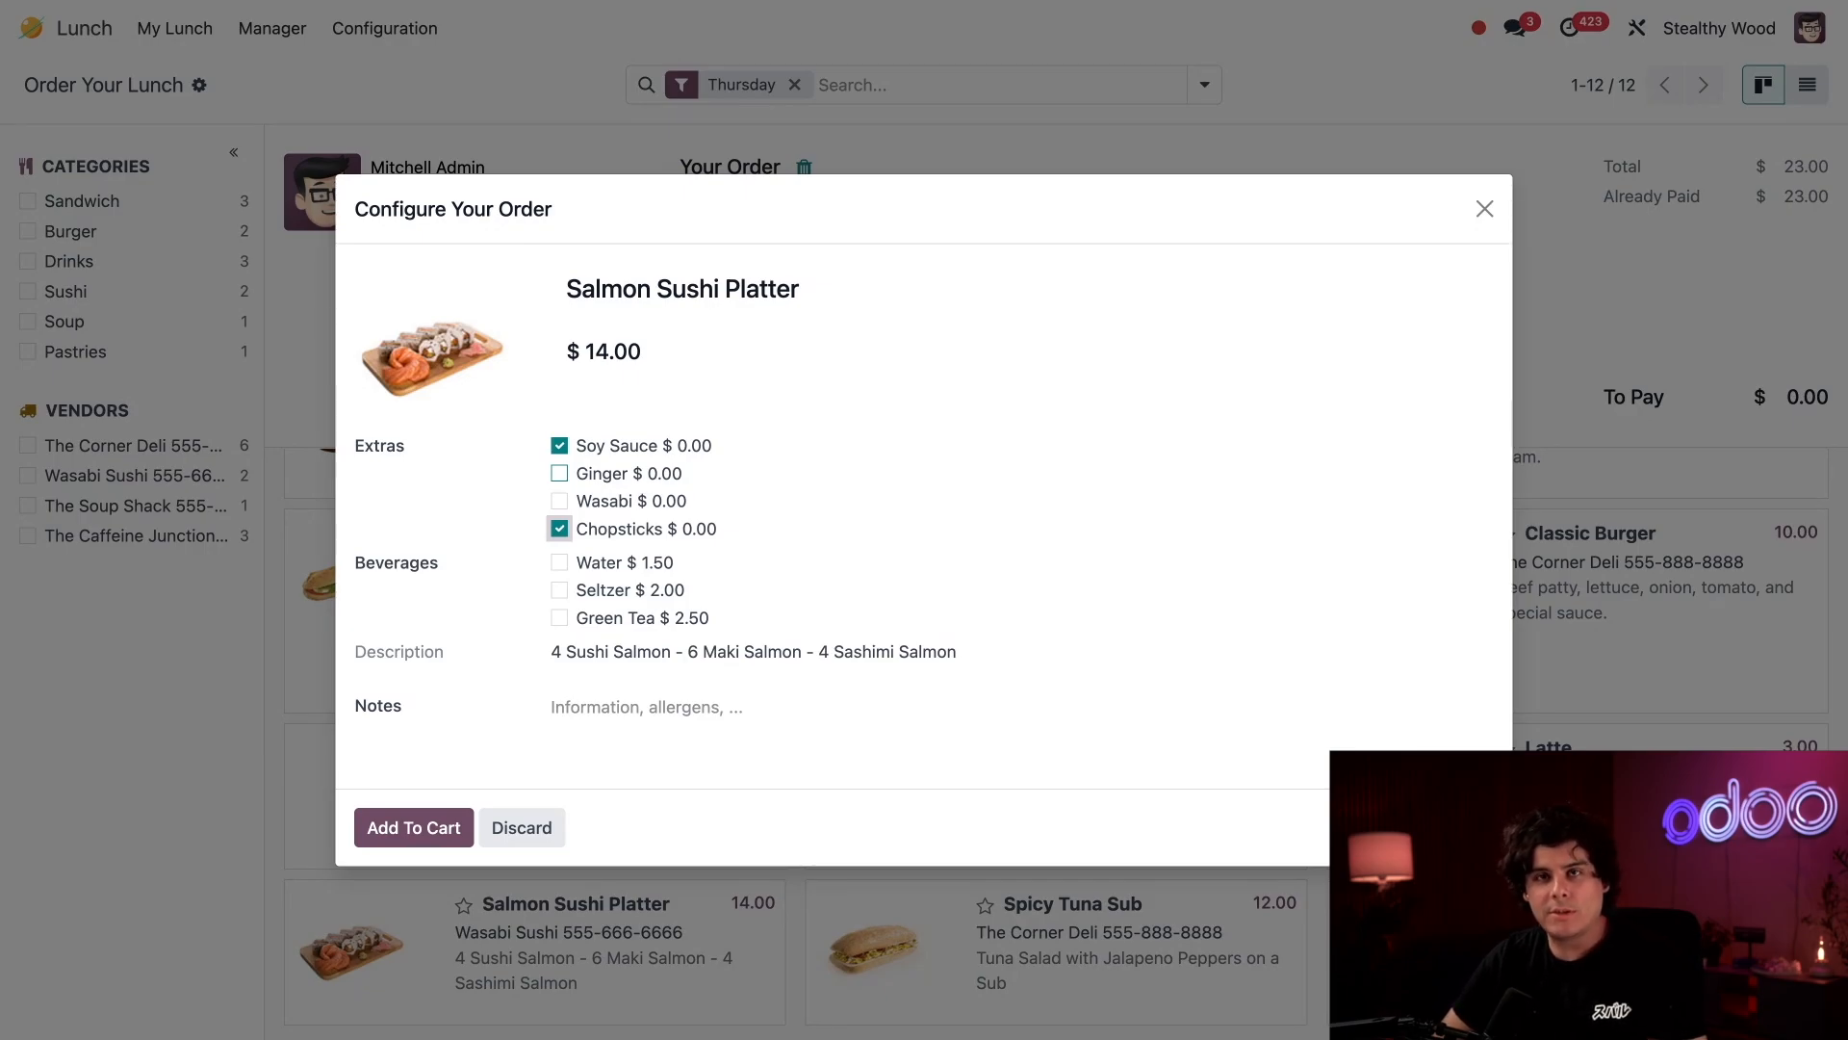
click(625, 617)
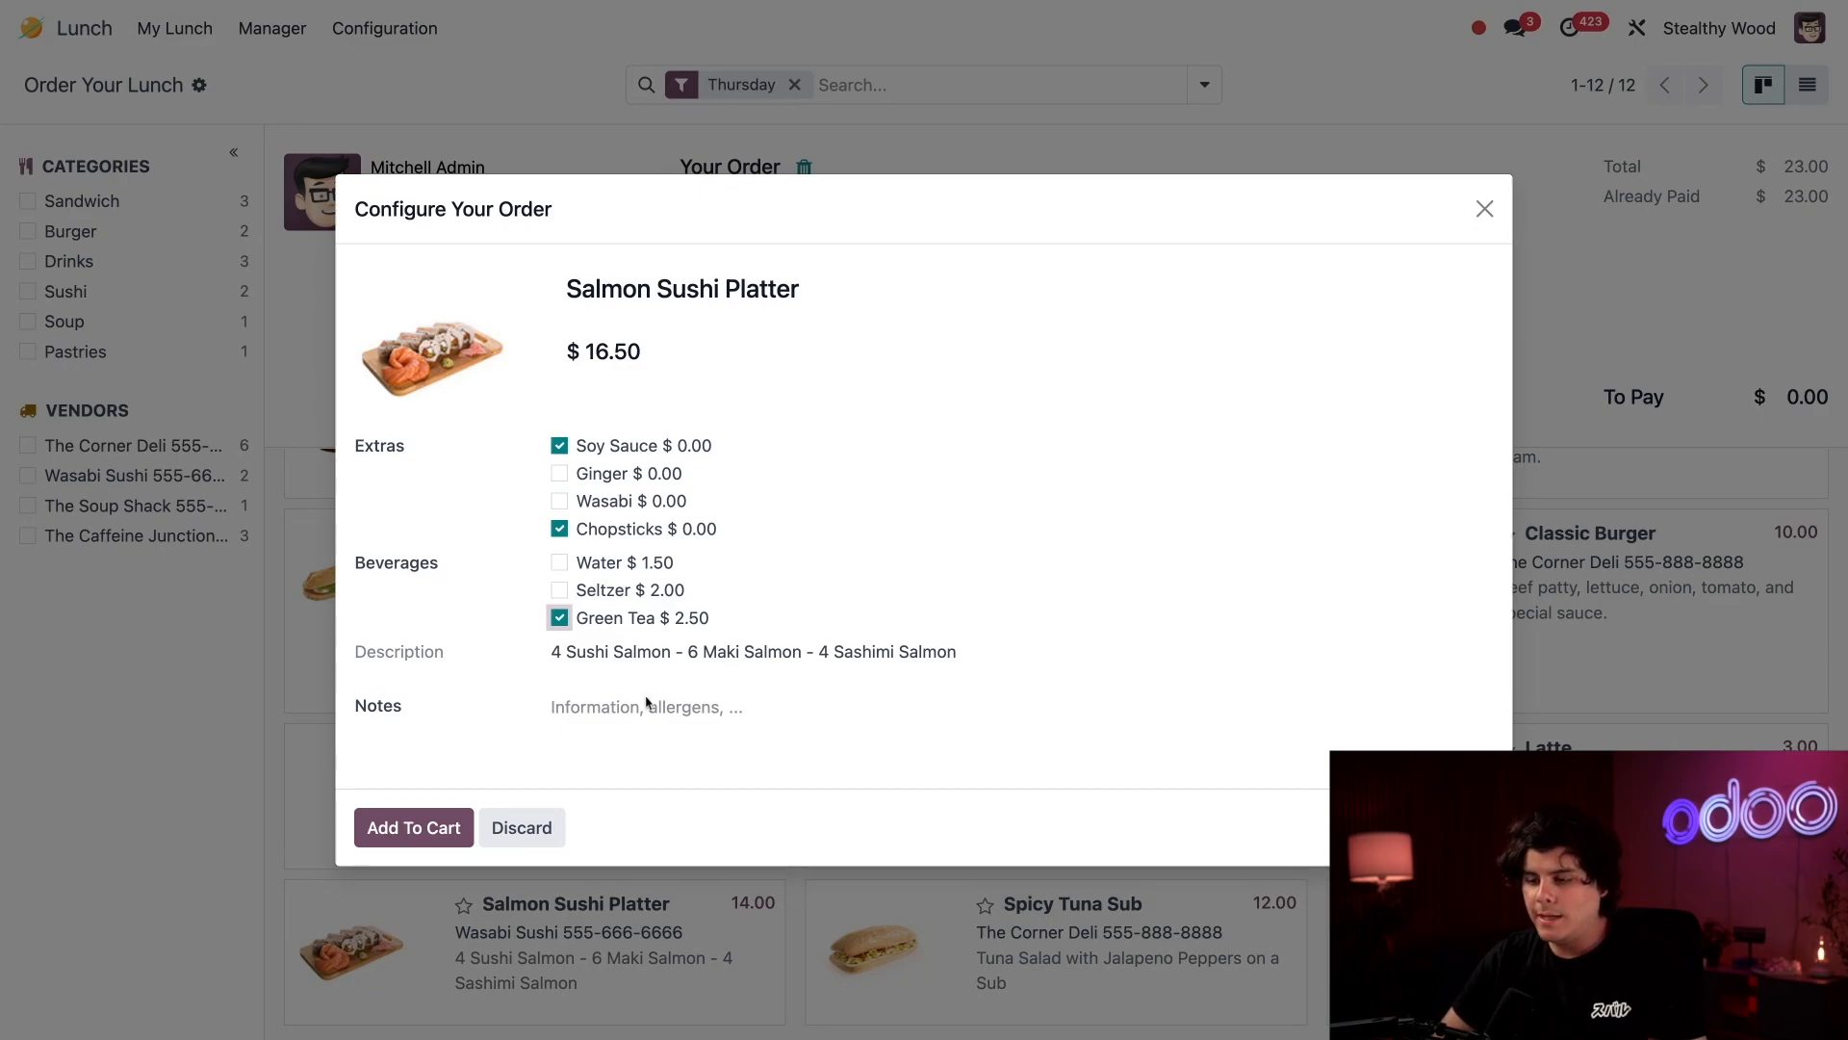
click(429, 827)
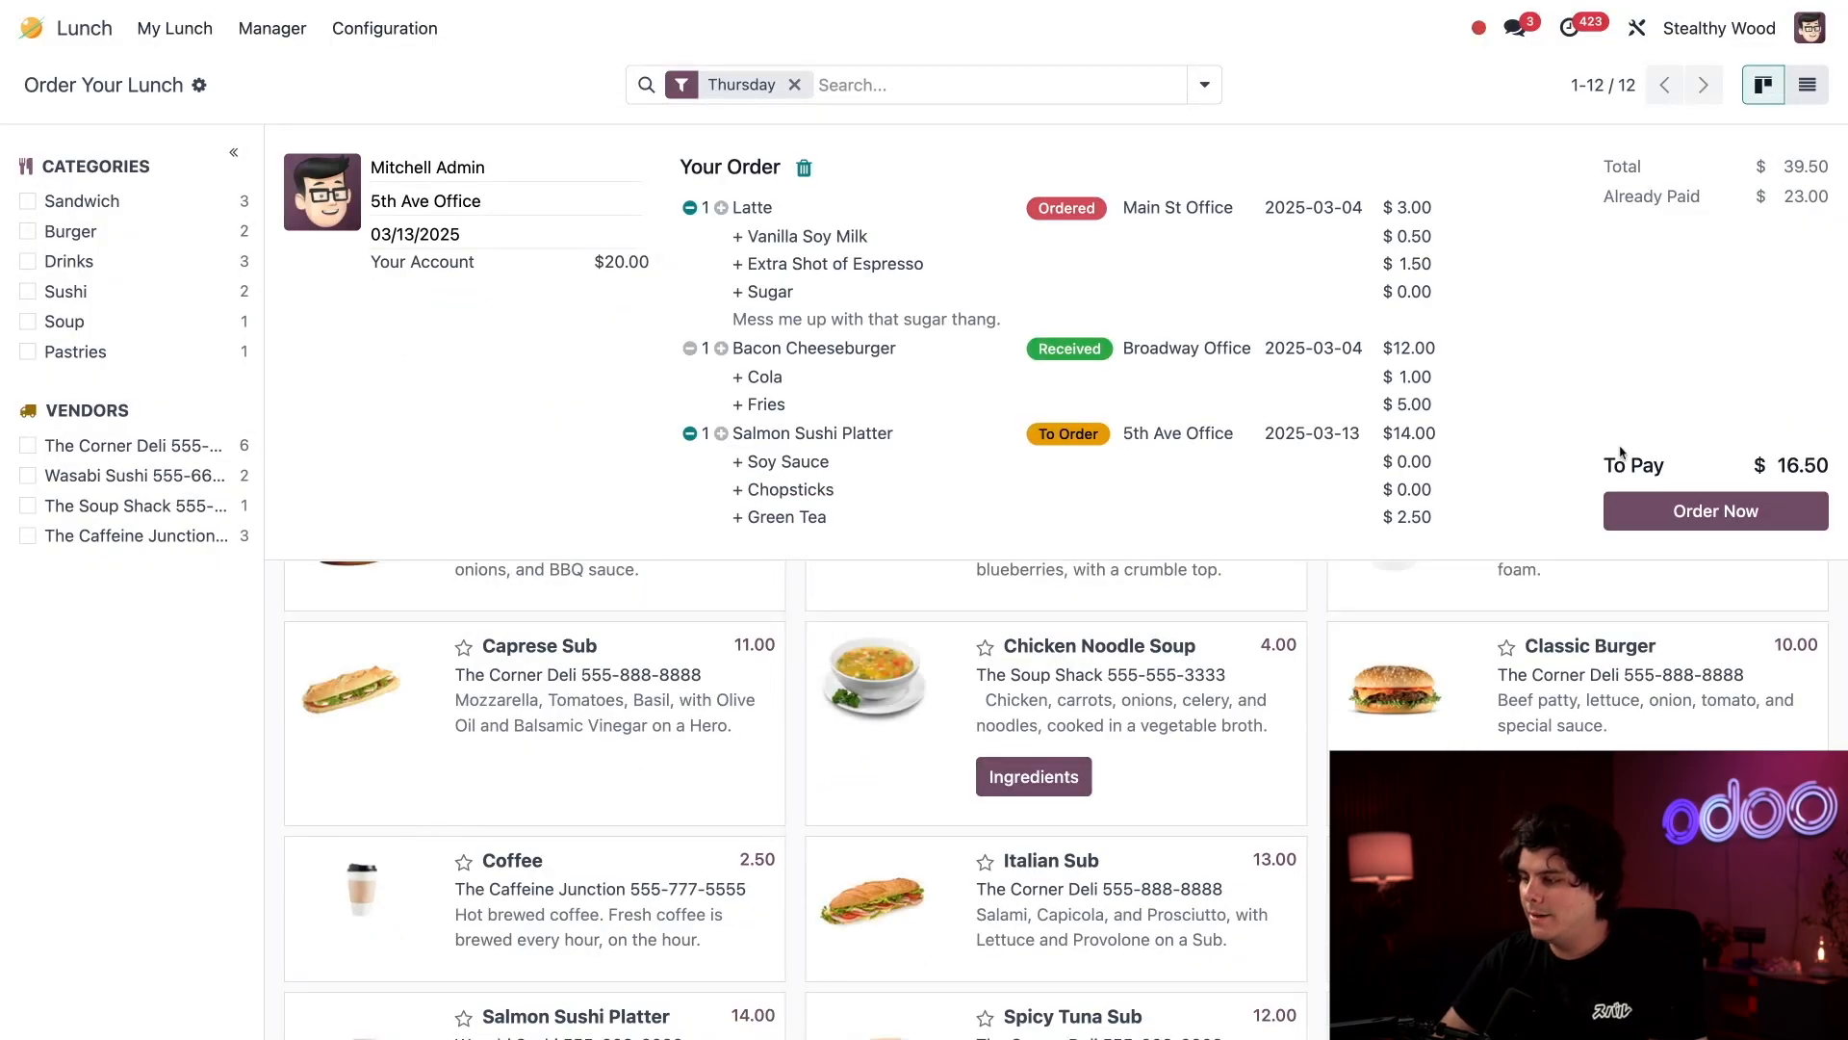
click(1652, 507)
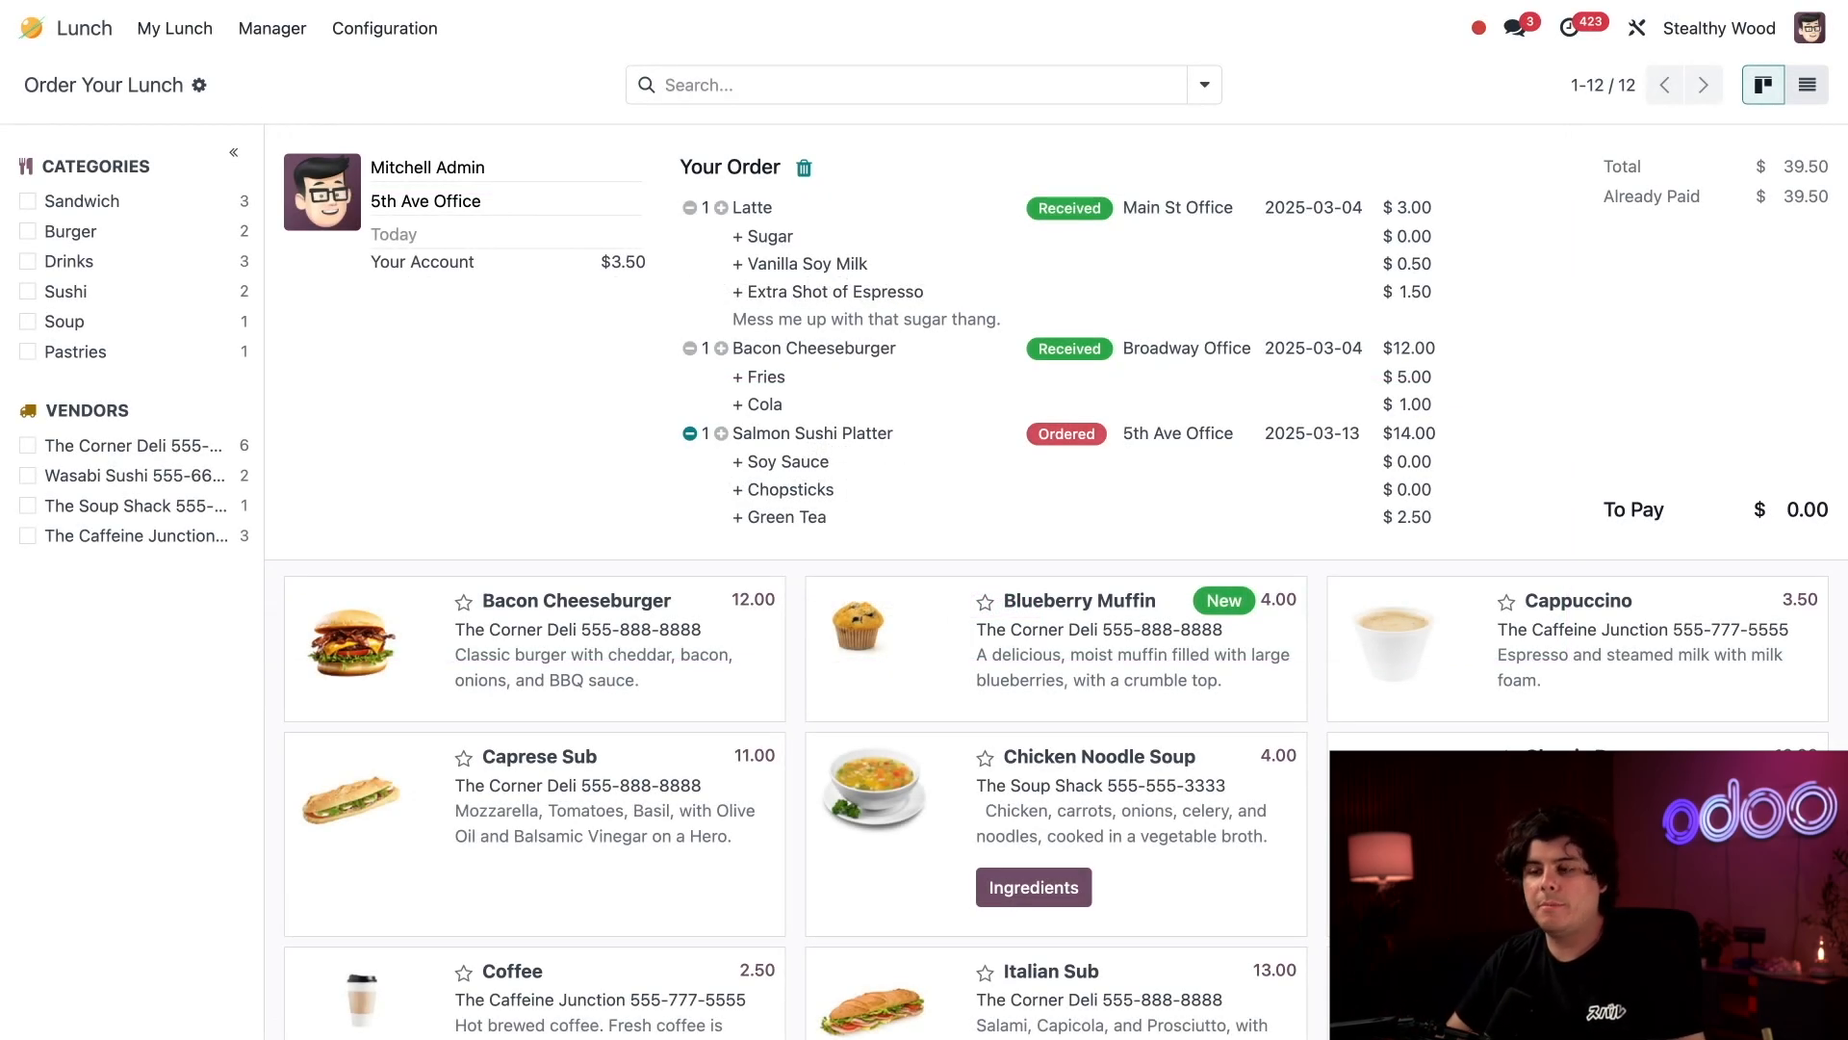
Re-order the 02/24/2025 Coffee with Sugar and 2% Milk from the personal order history.
click(190, 37)
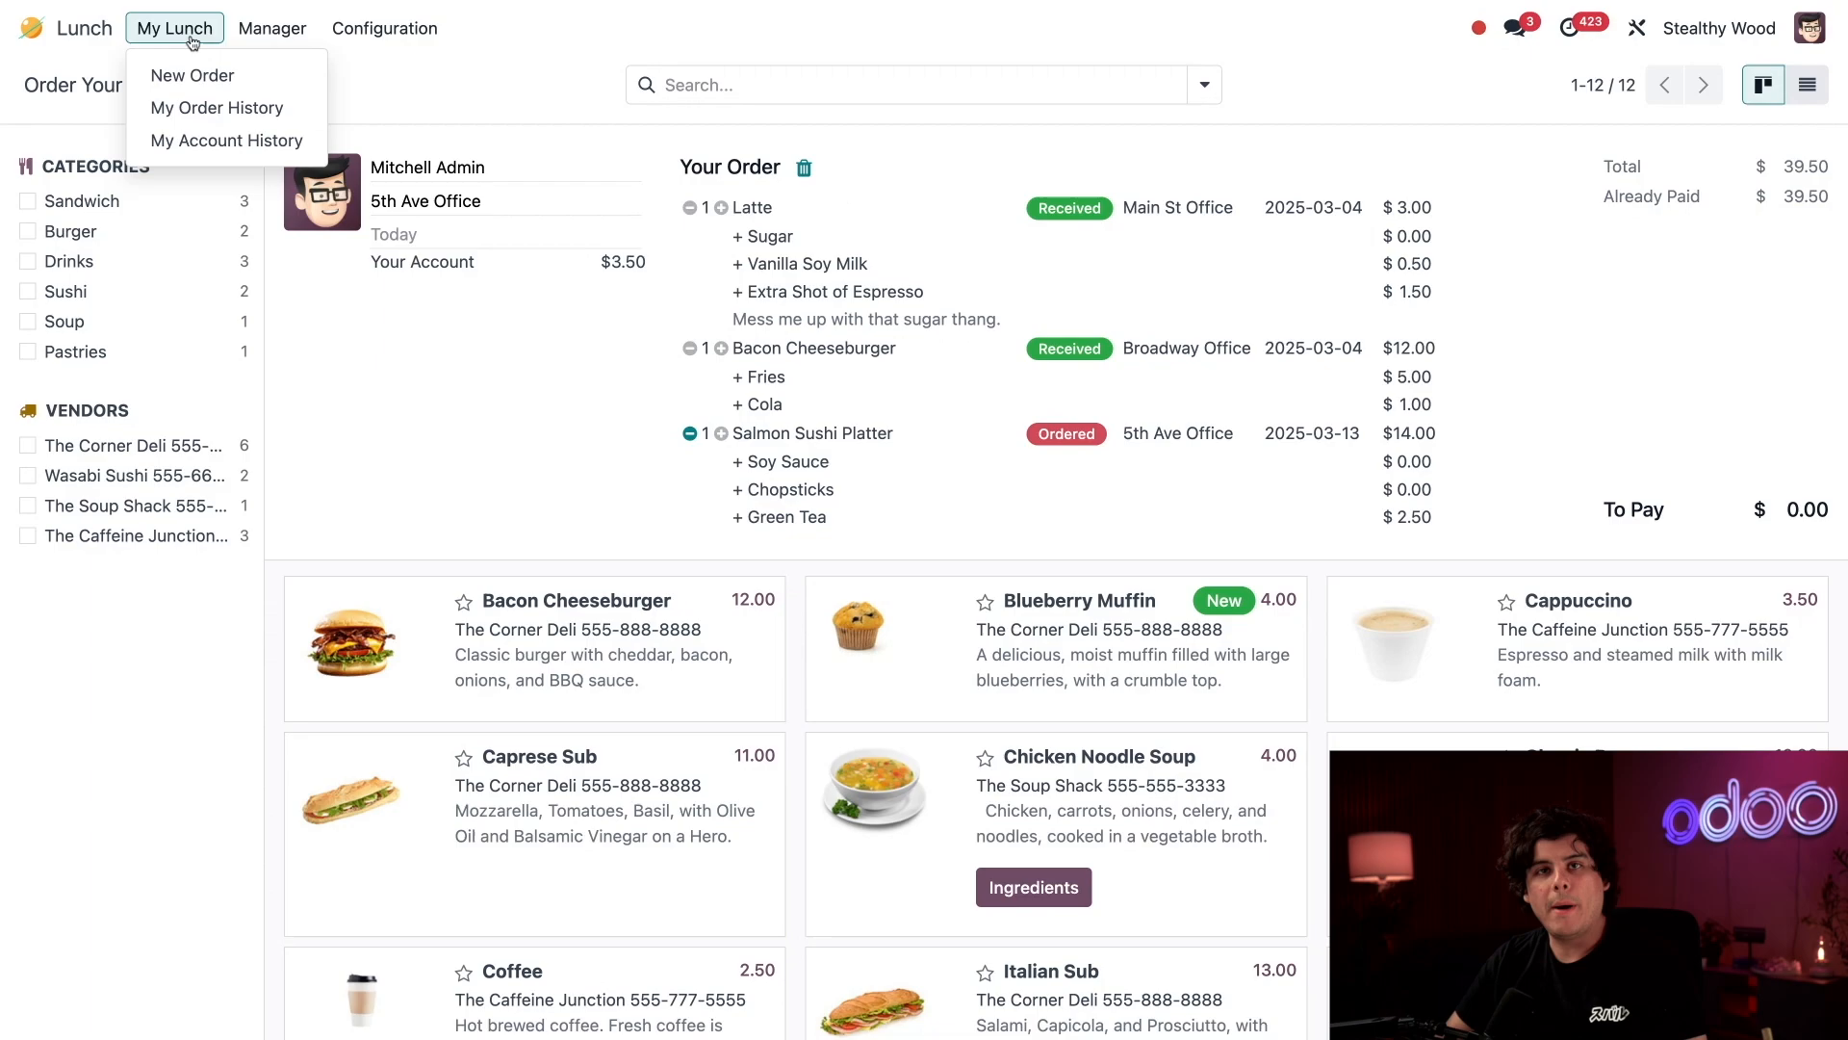
click(198, 108)
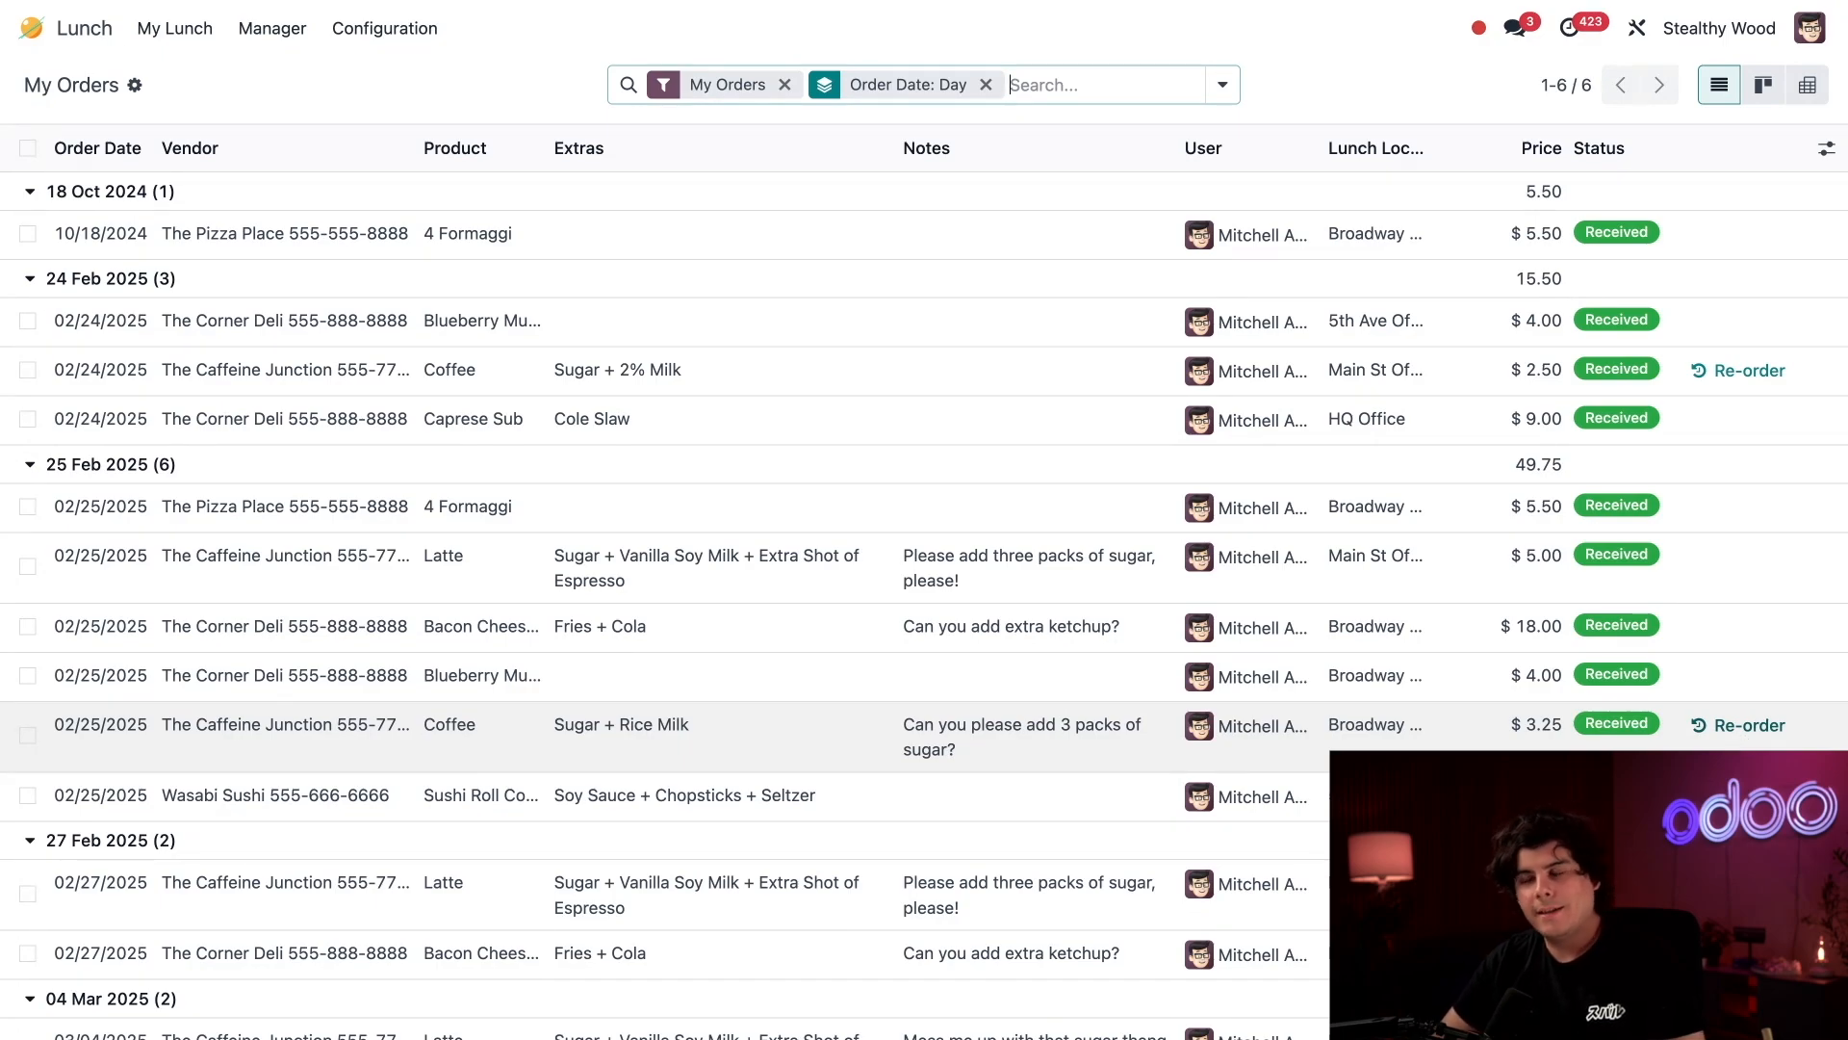
click(1736, 370)
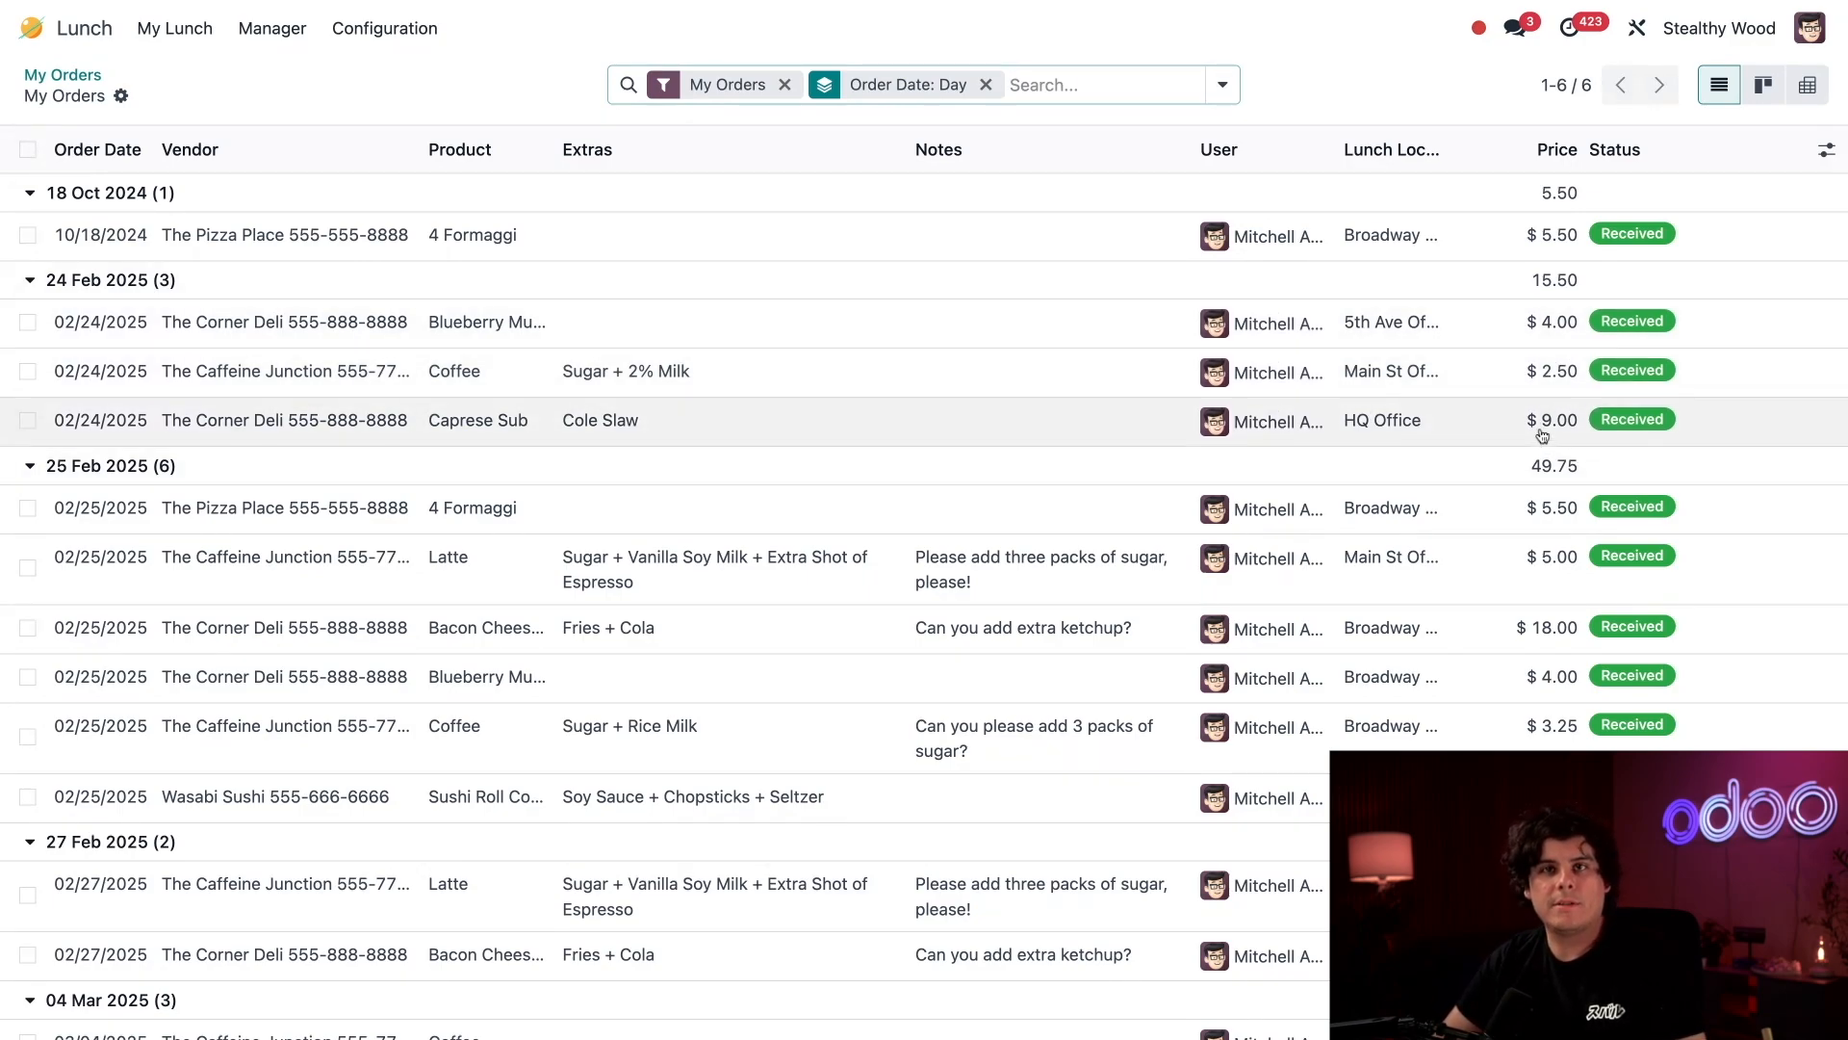
scroll(1543, 436, down, 3)
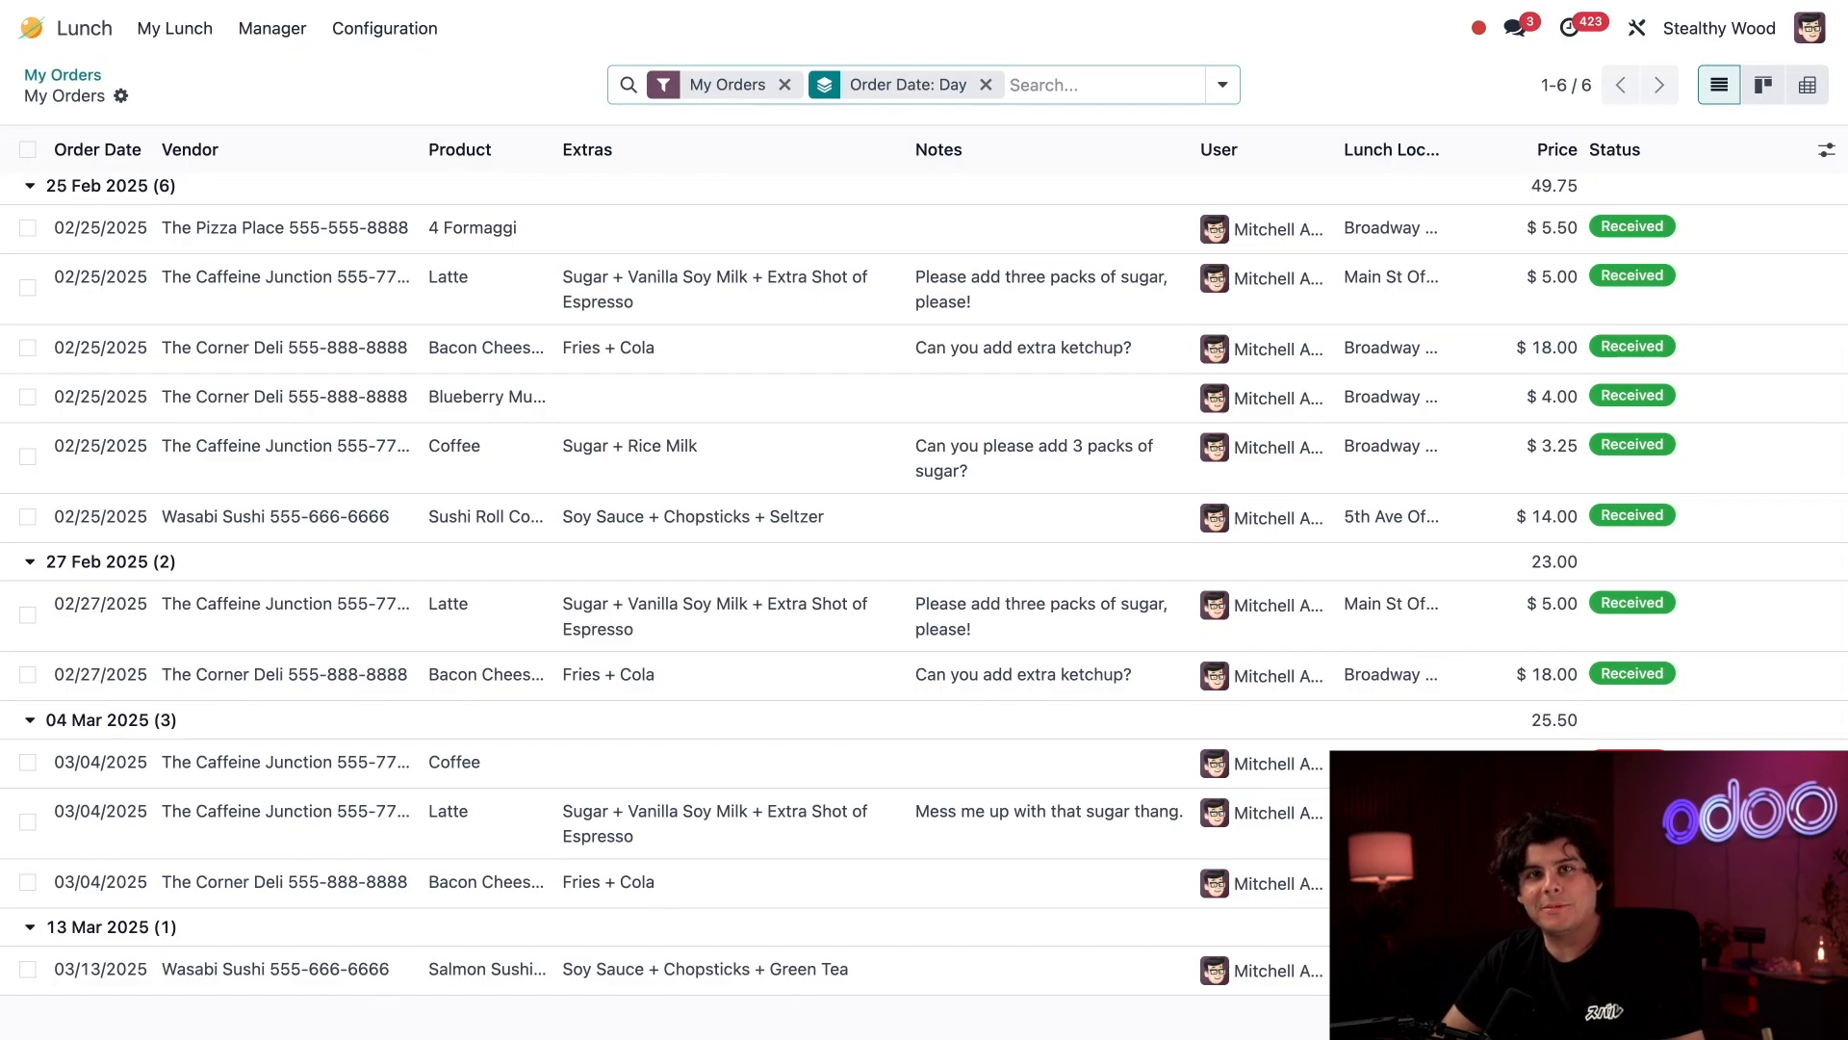
scroll(982, 520, up, 3)
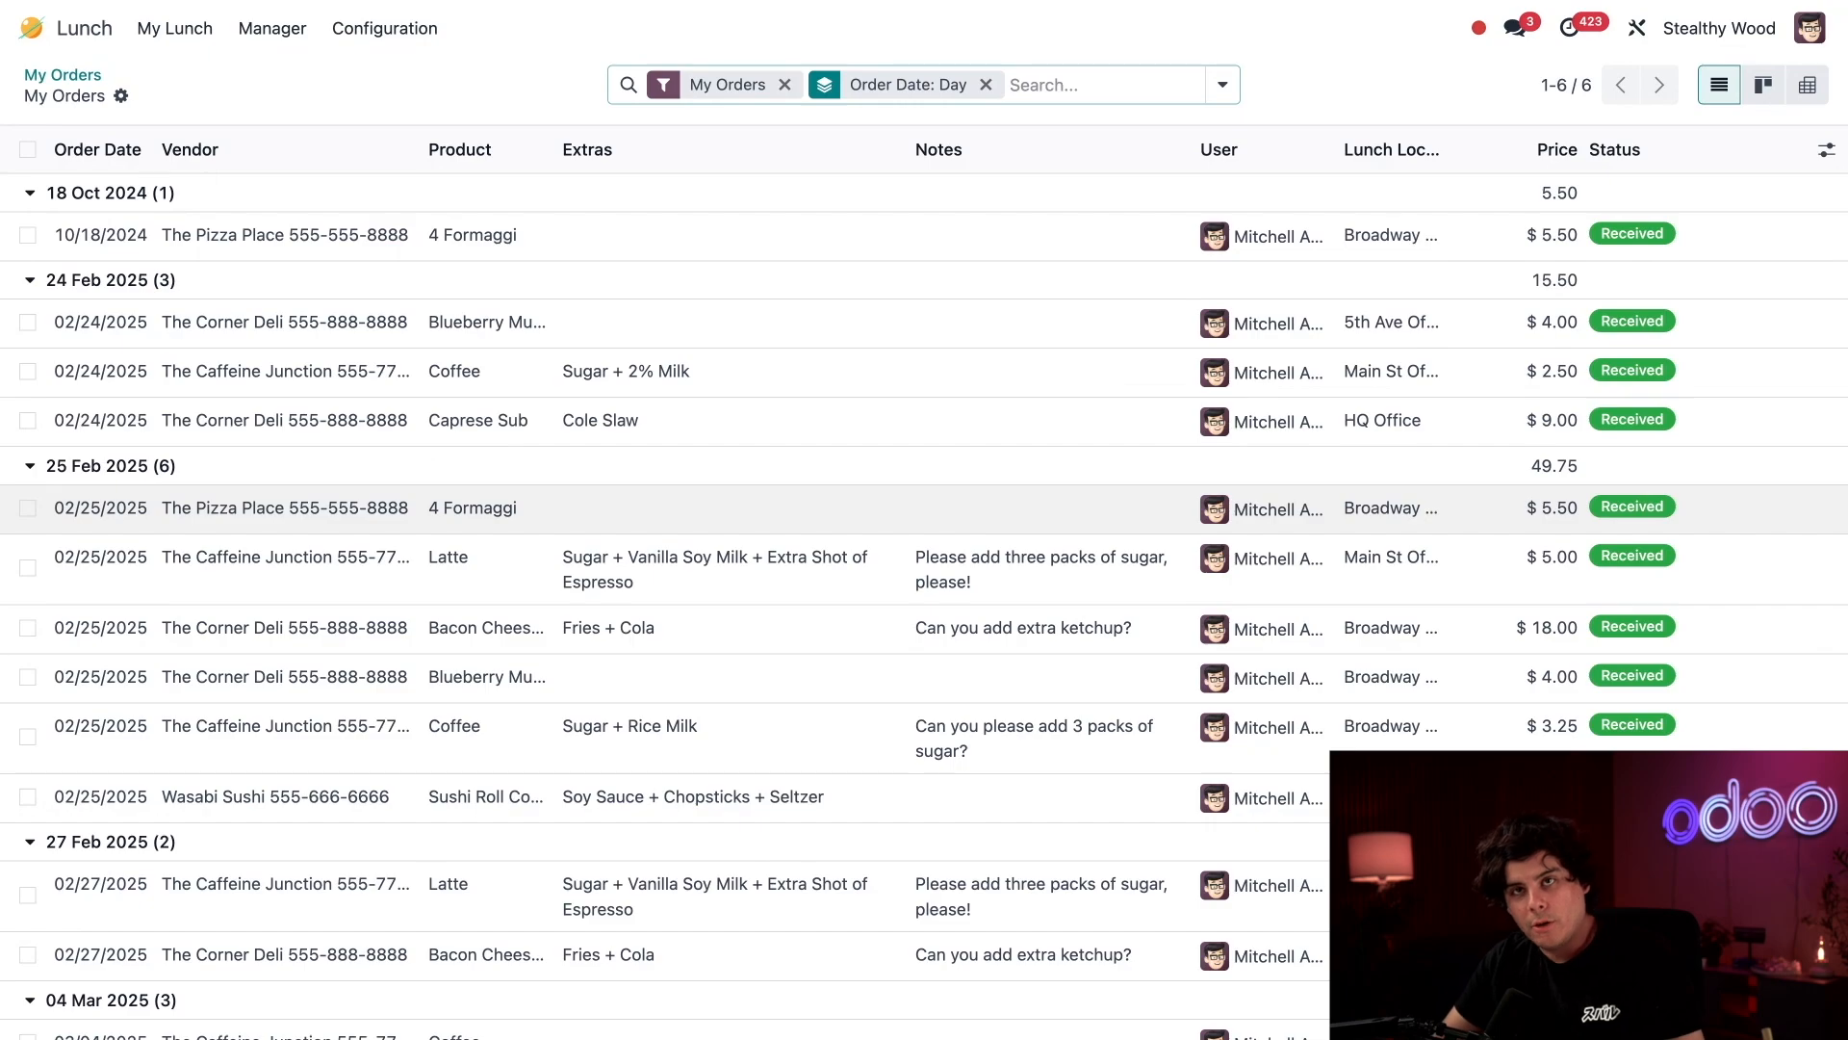
Open the personal lunch account history and examine its dated orders and added funds.
click(158, 26)
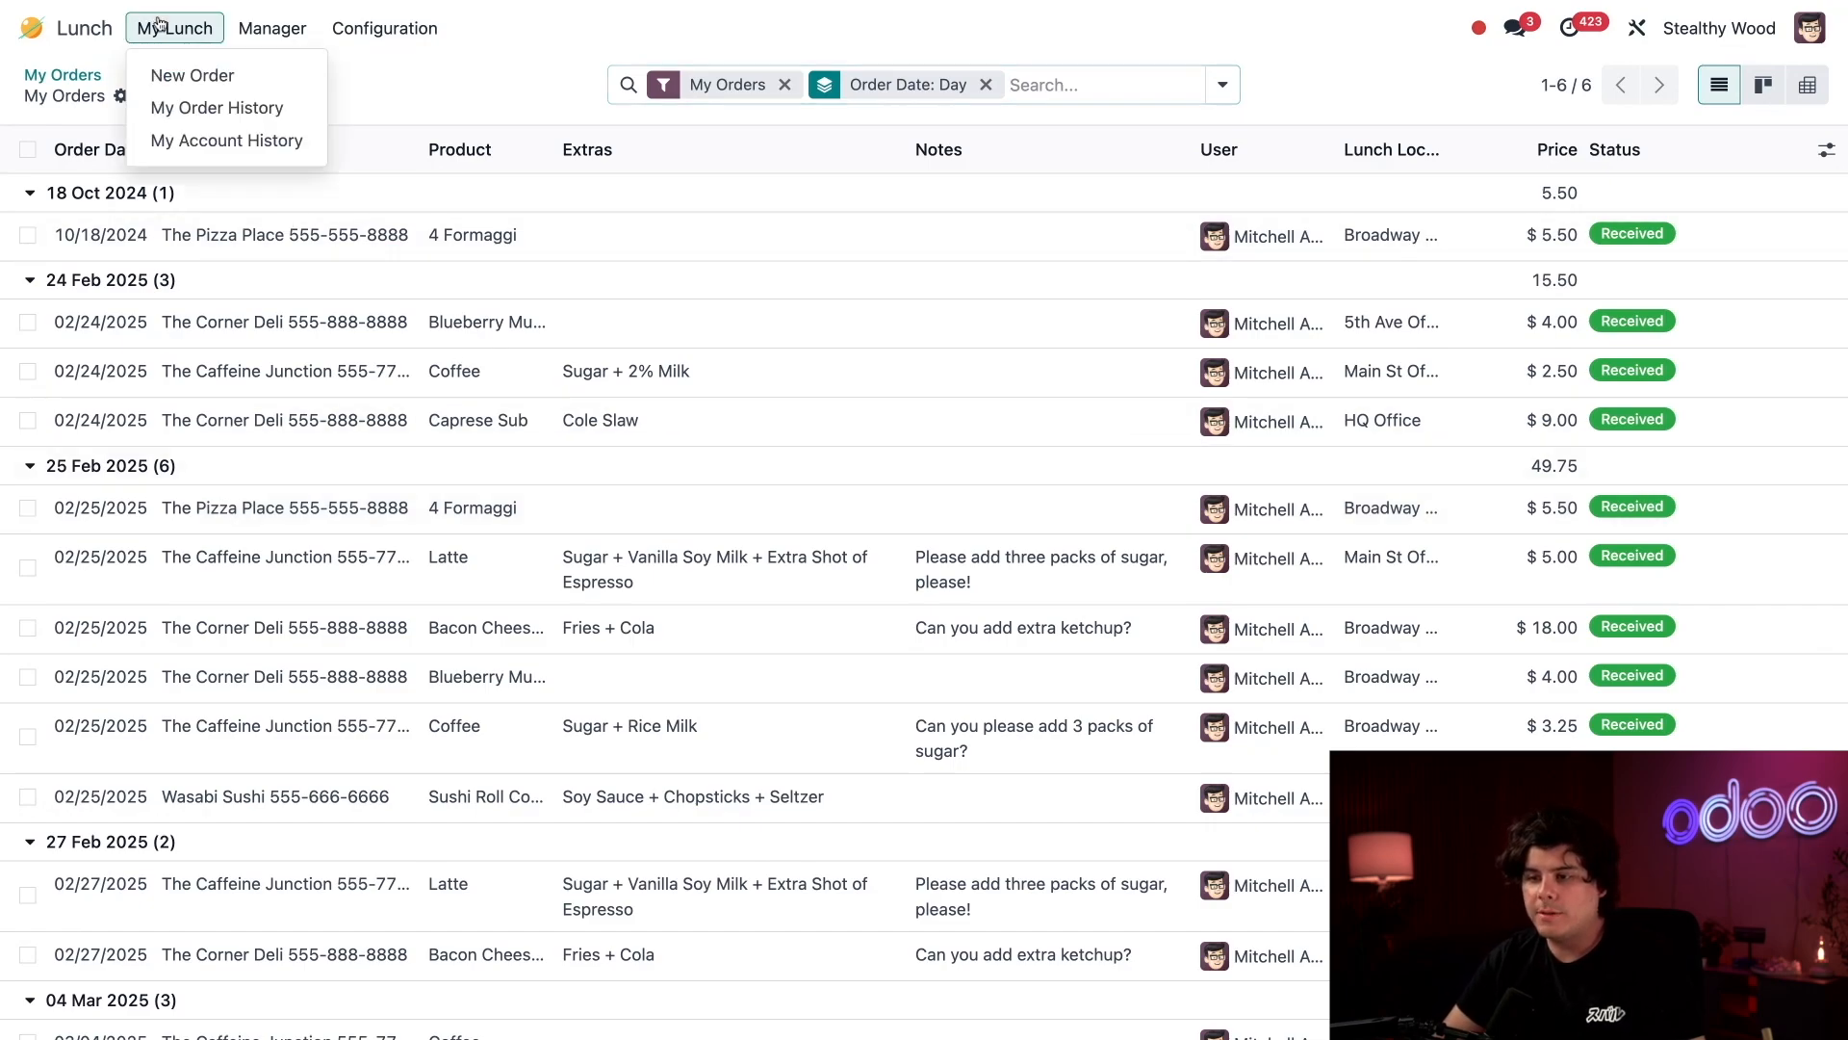
click(164, 138)
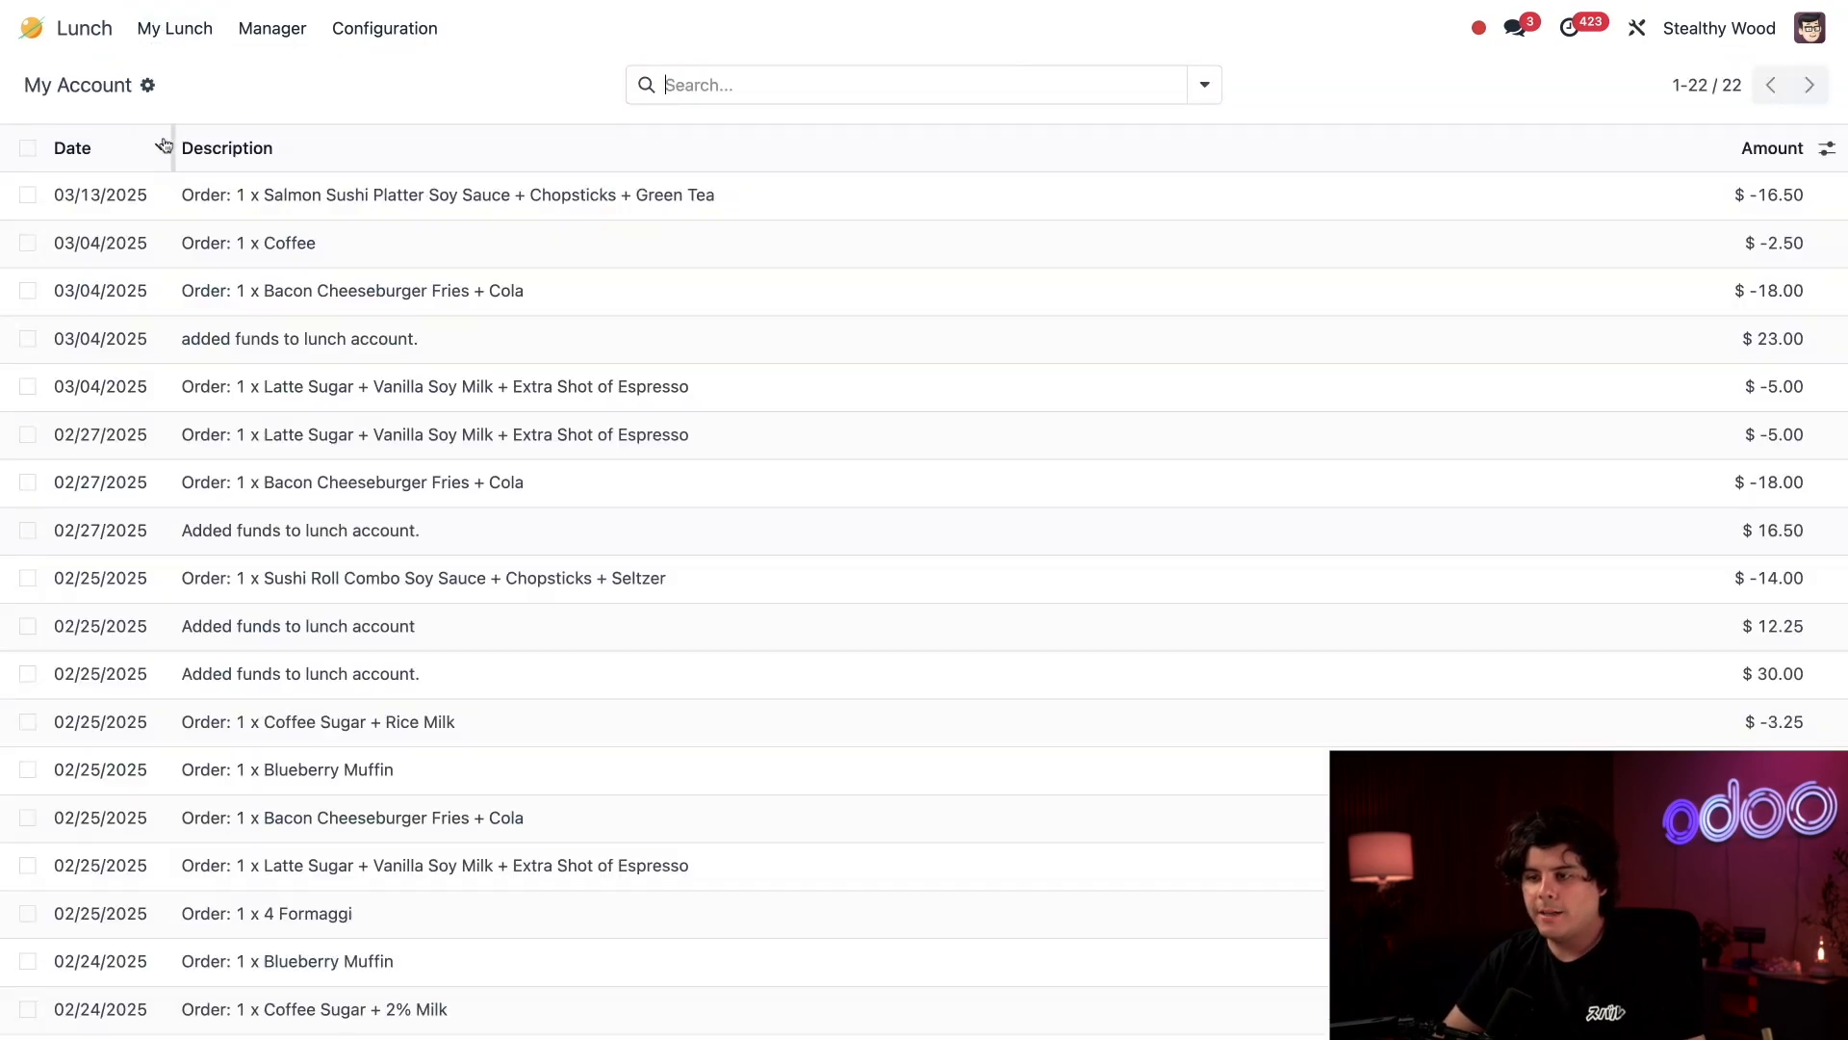
scroll(578, 385, down, 3)
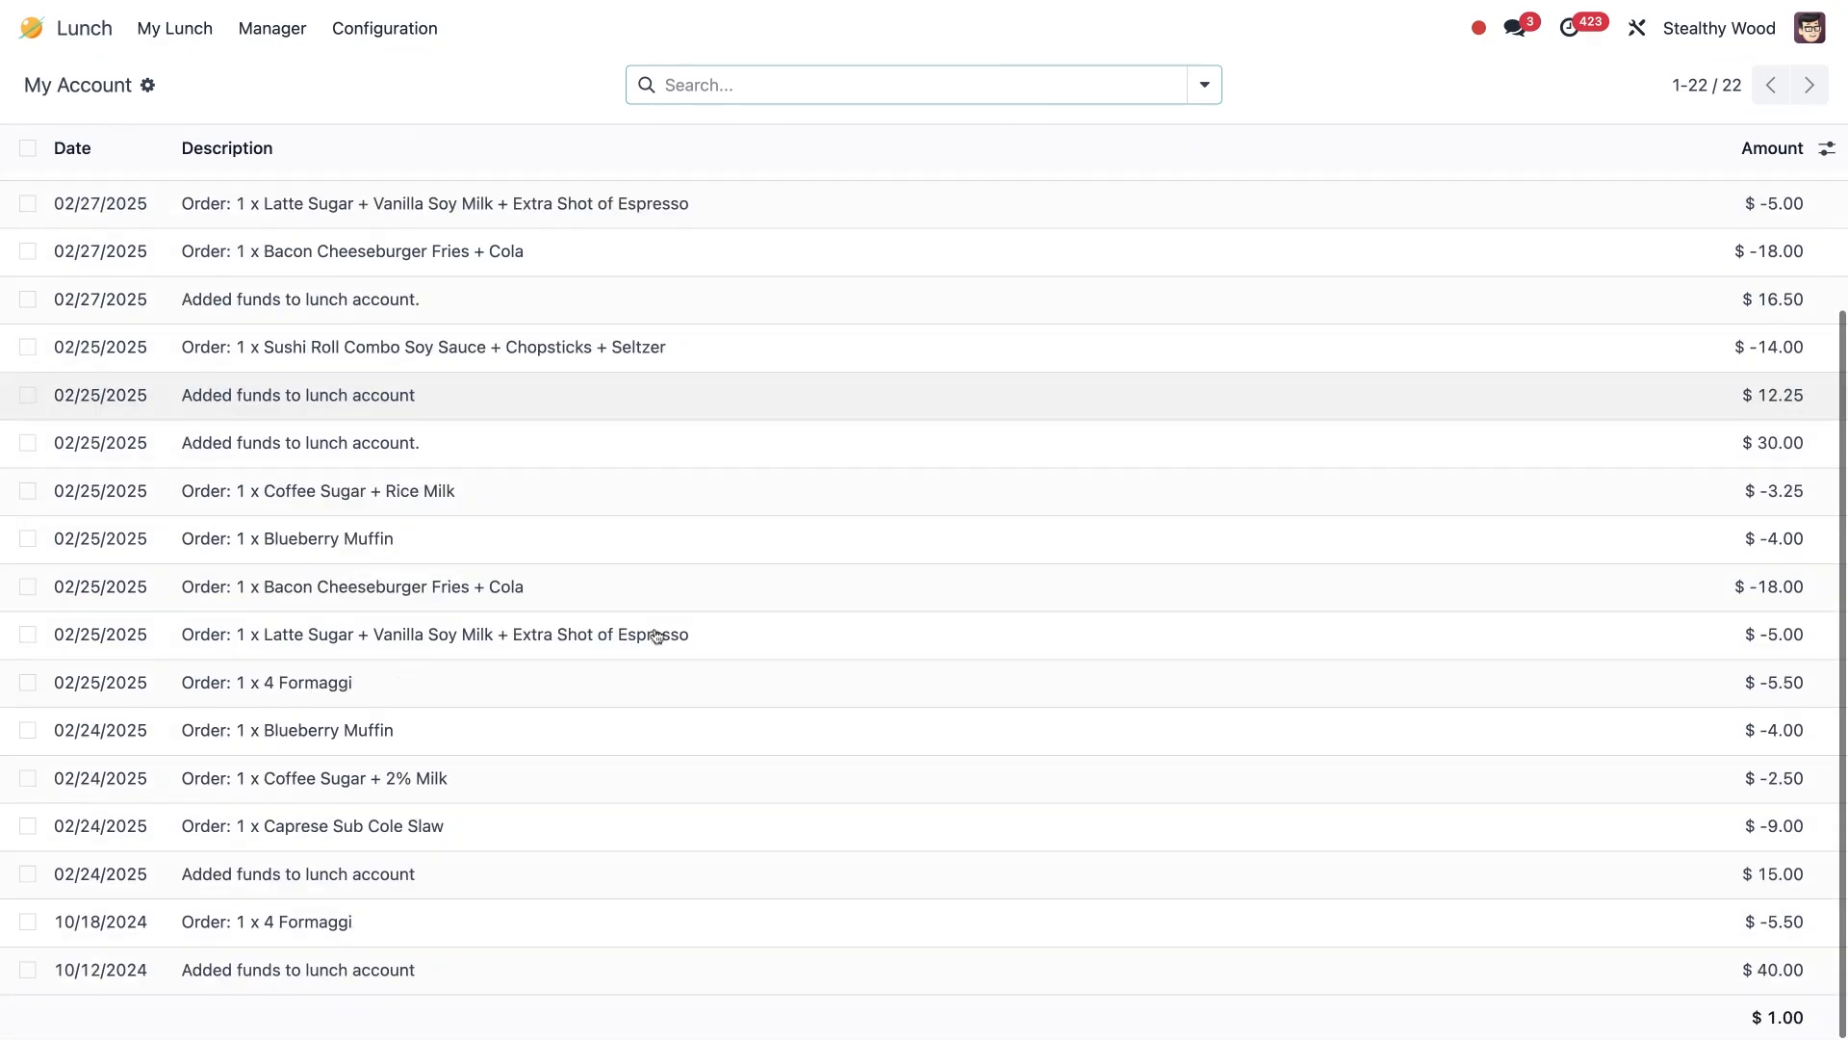
scroll(651, 631, up, 3)
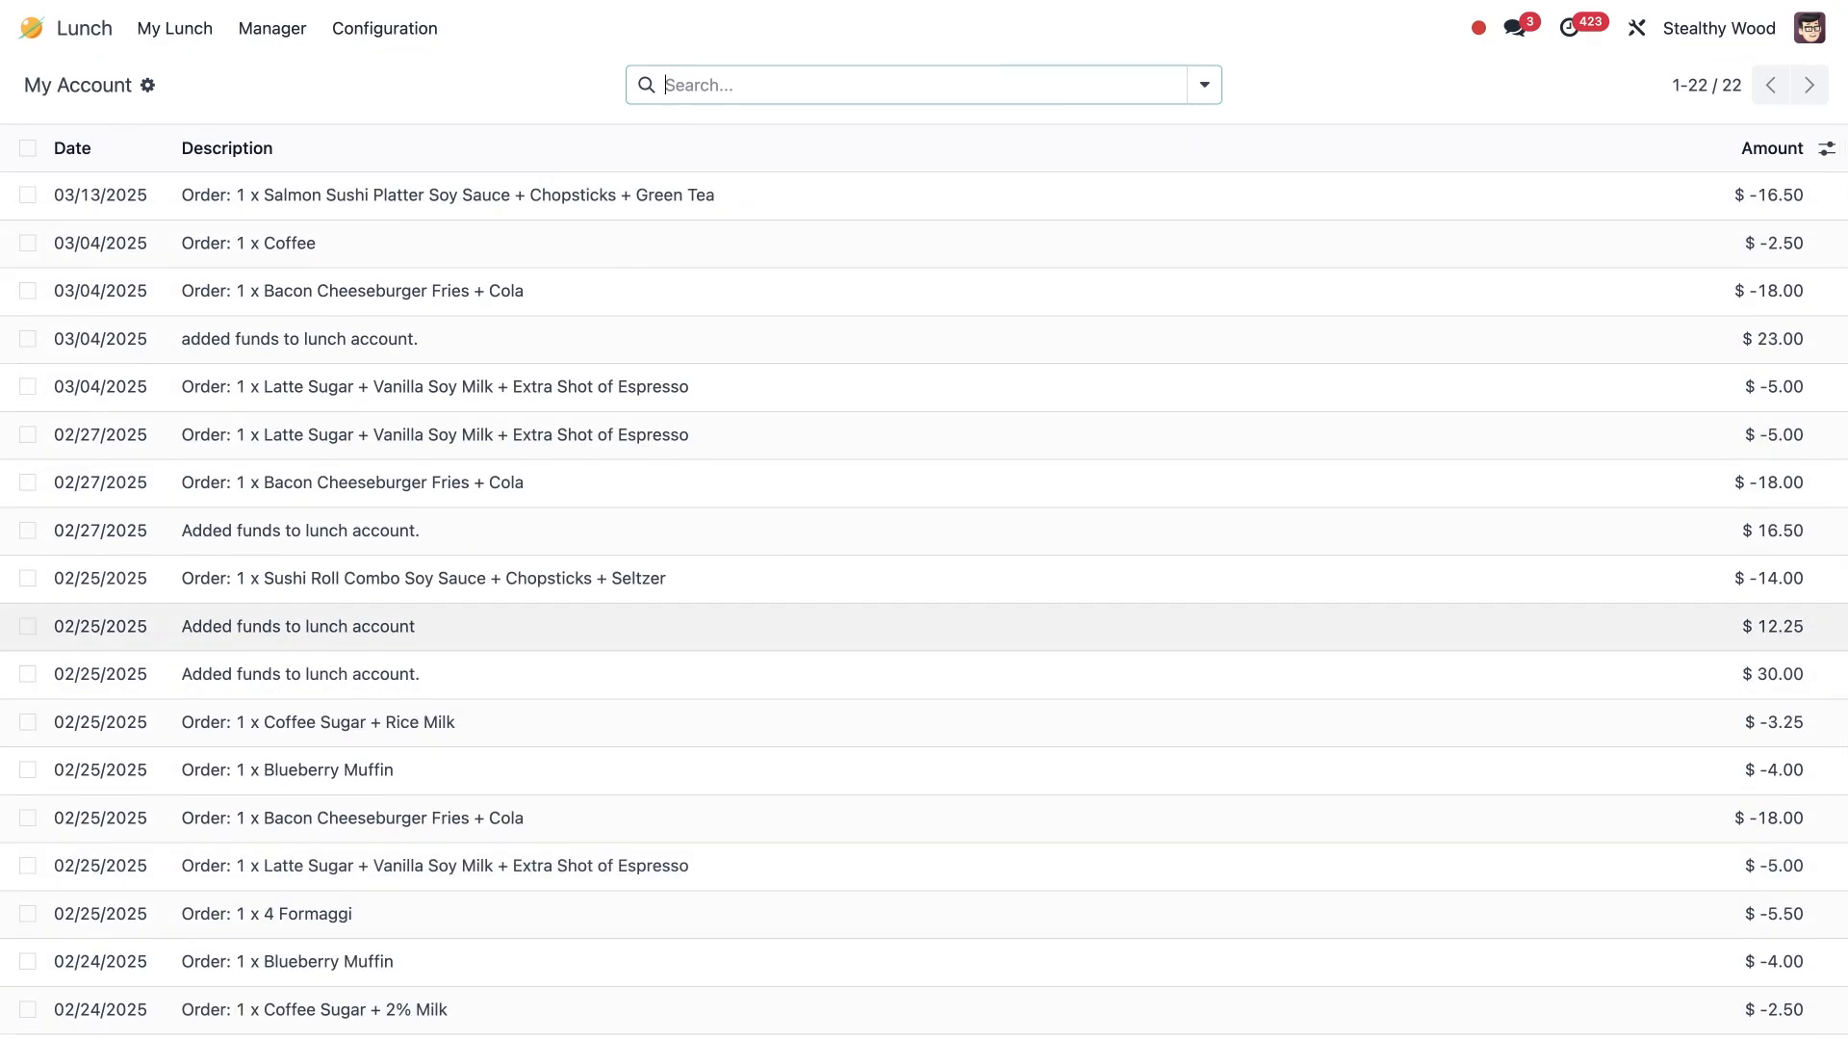